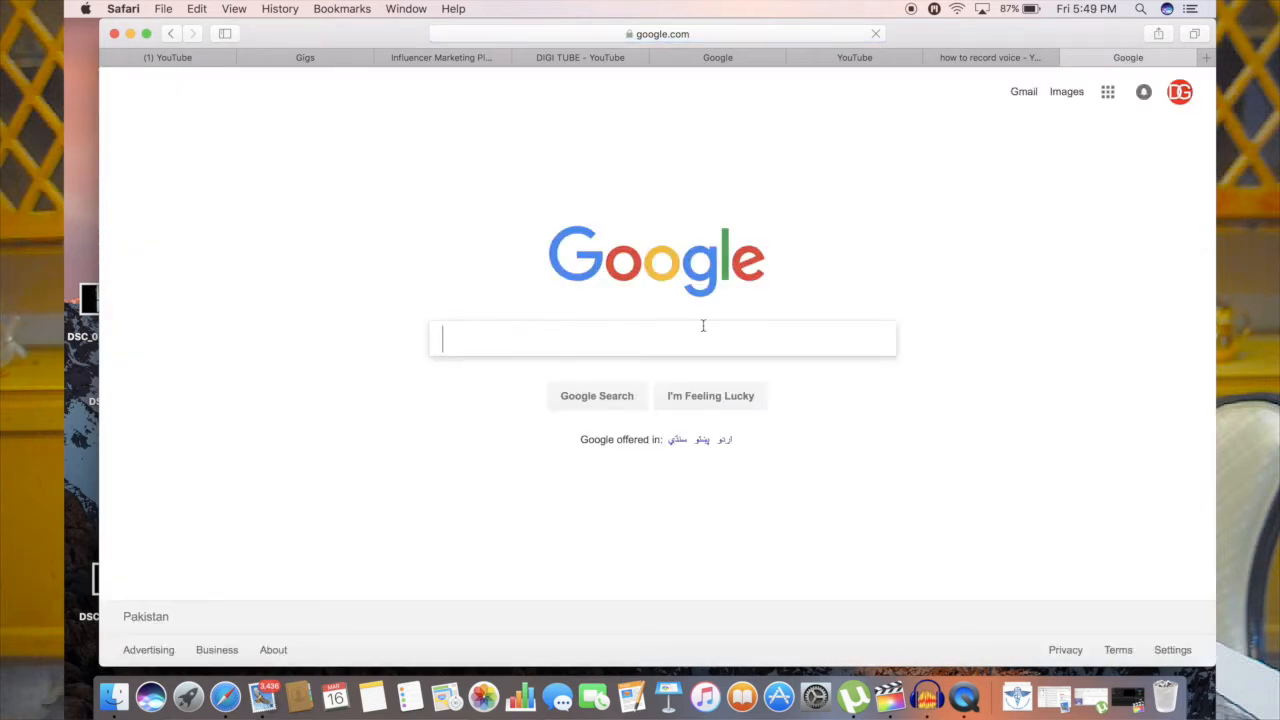
Search Google for "audacity" and open the official Audacity website to look over its download link and release notes
text(audacity)
key(Return)
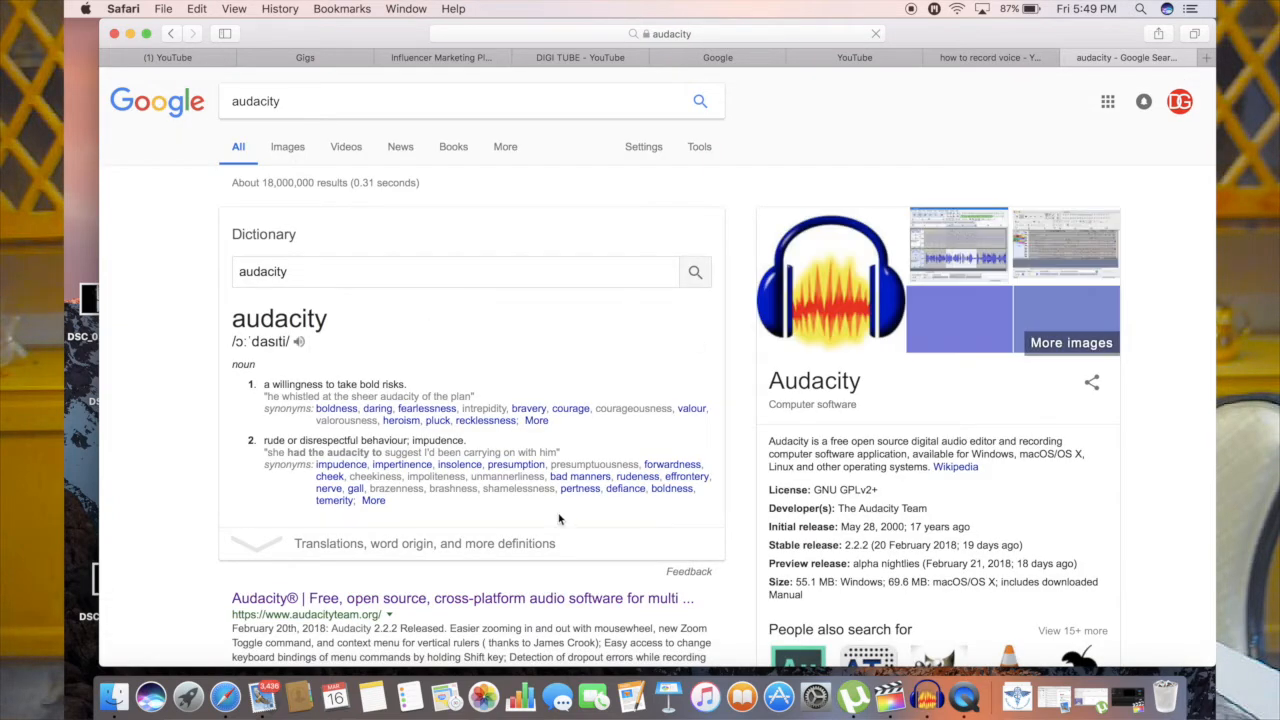
scroll(560, 517, down, 3)
click(500, 497)
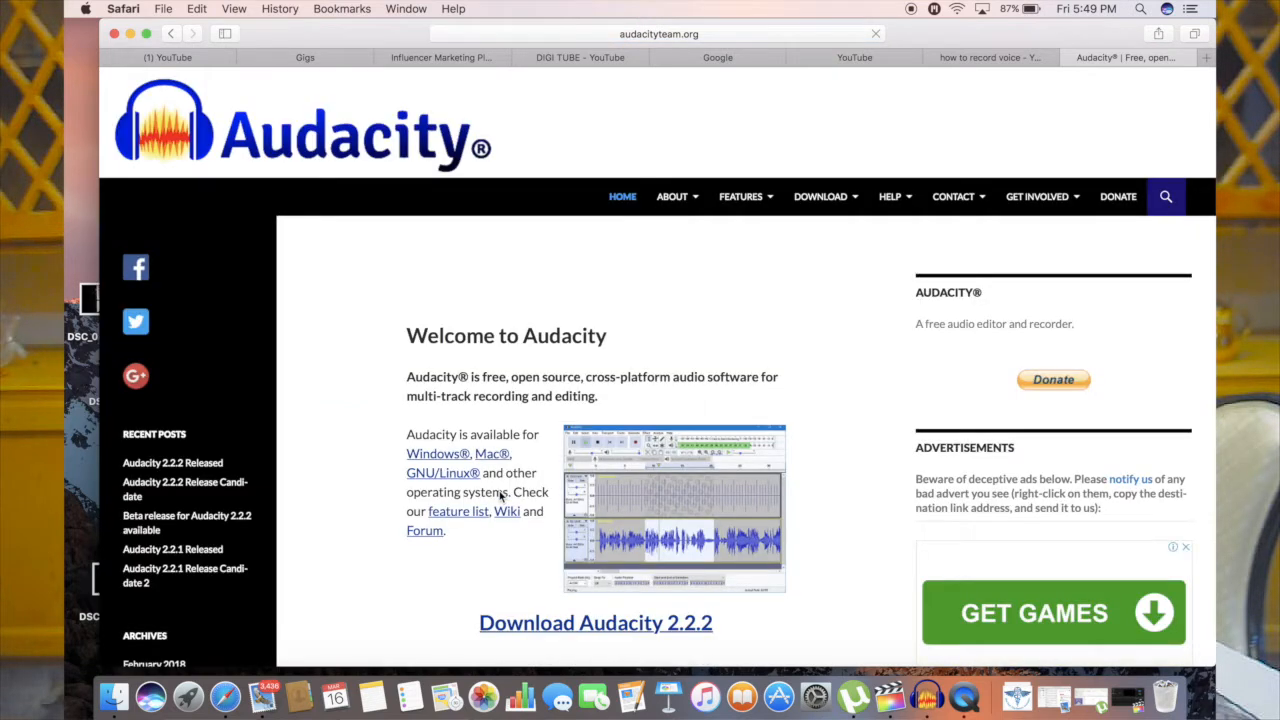
scroll(502, 496, down, 5)
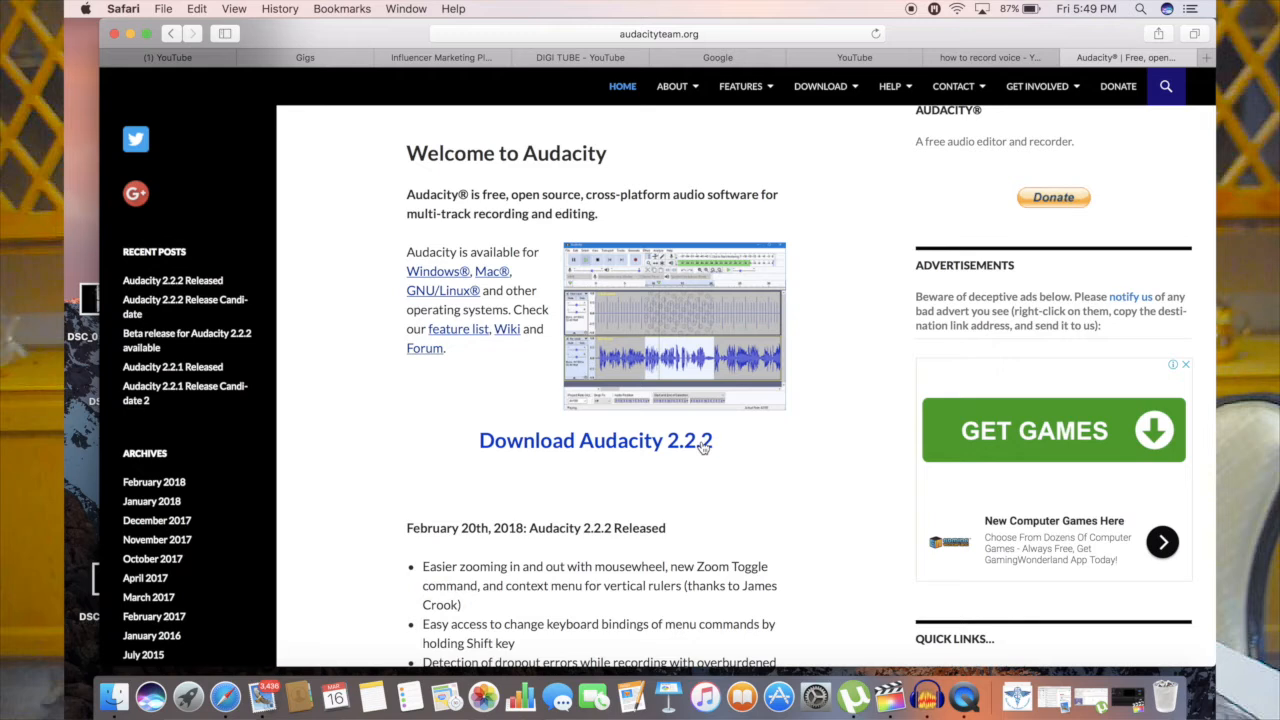
scroll(634, 457, down, 10)
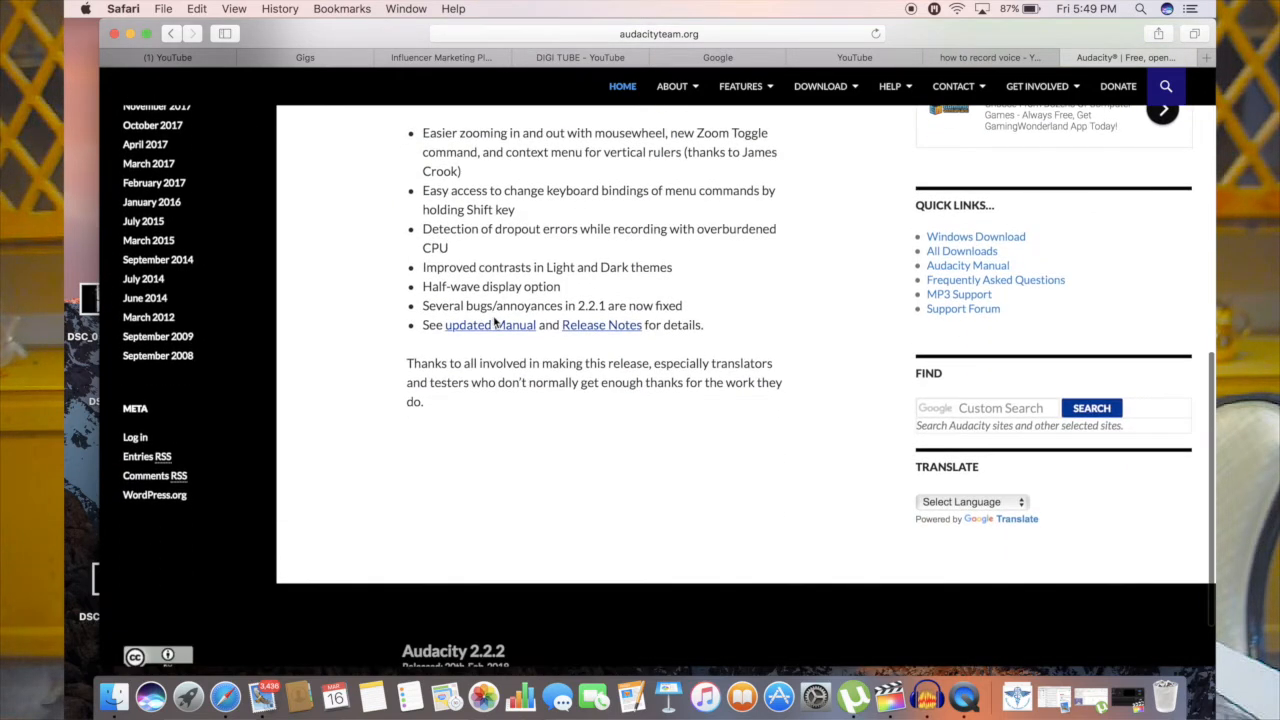
Minimize the browser window, switch to Audacity and dismiss its welcome message
click(130, 34)
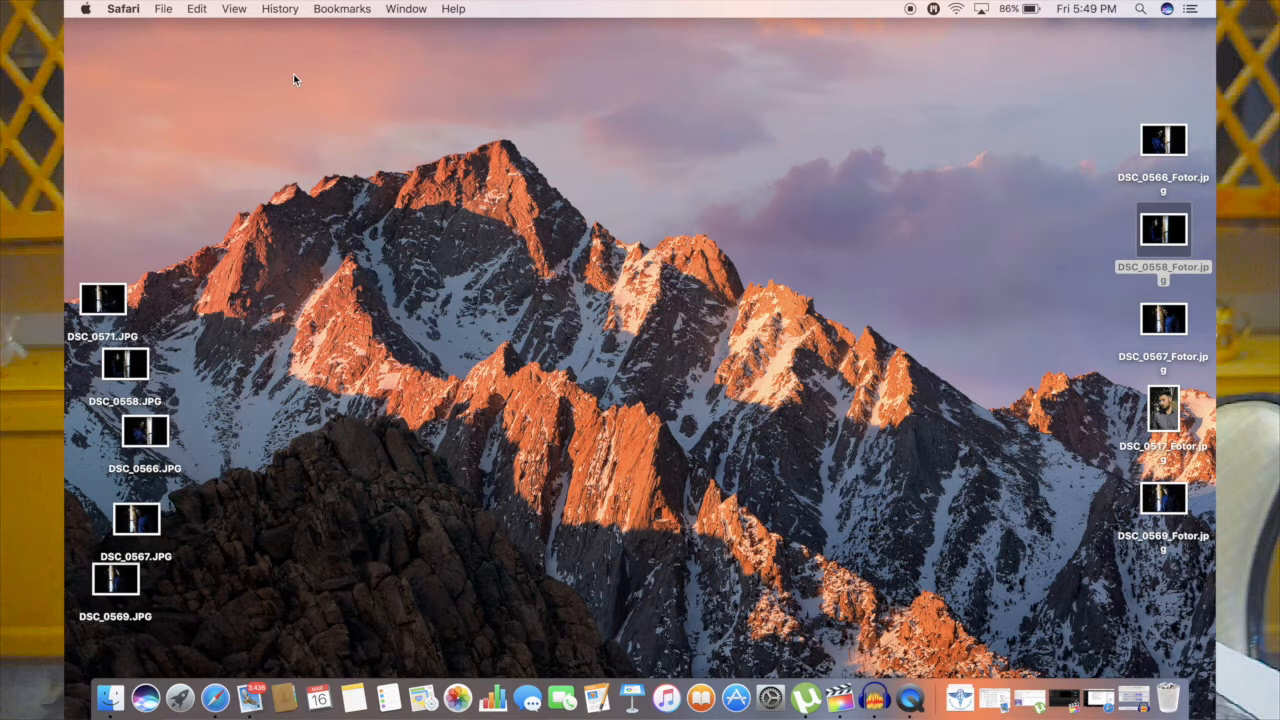
click(520, 292)
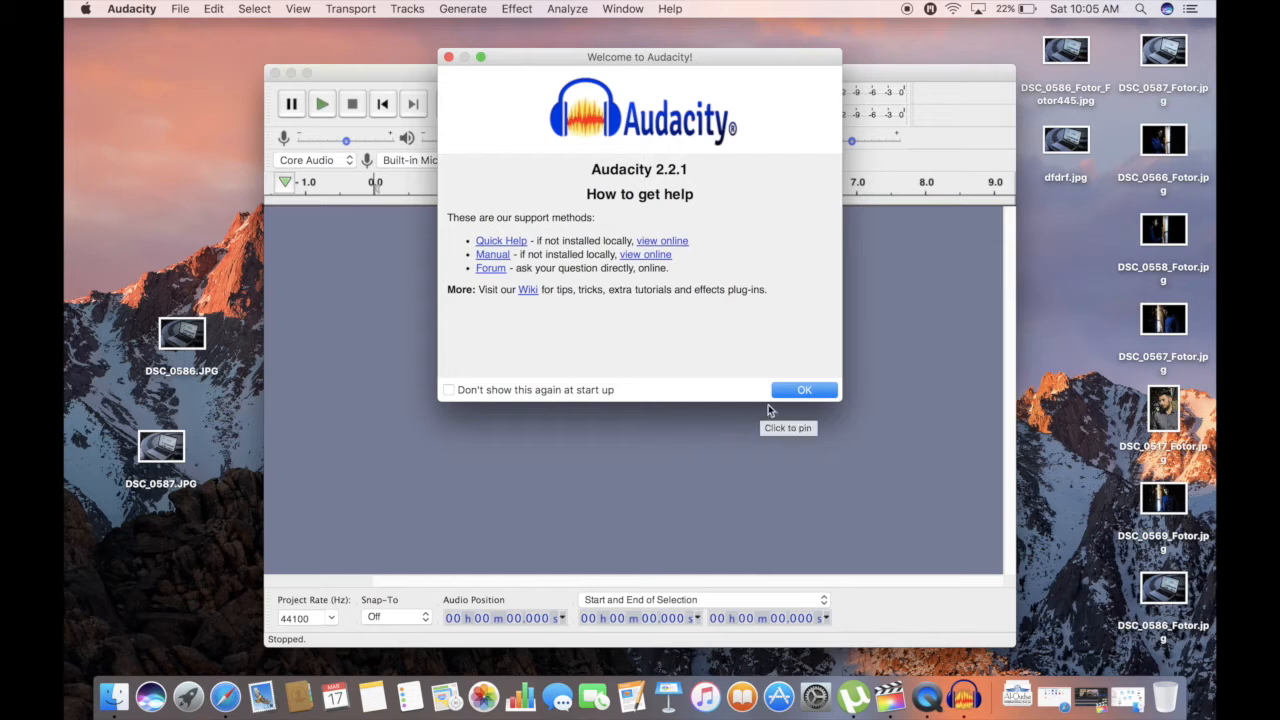
click(794, 392)
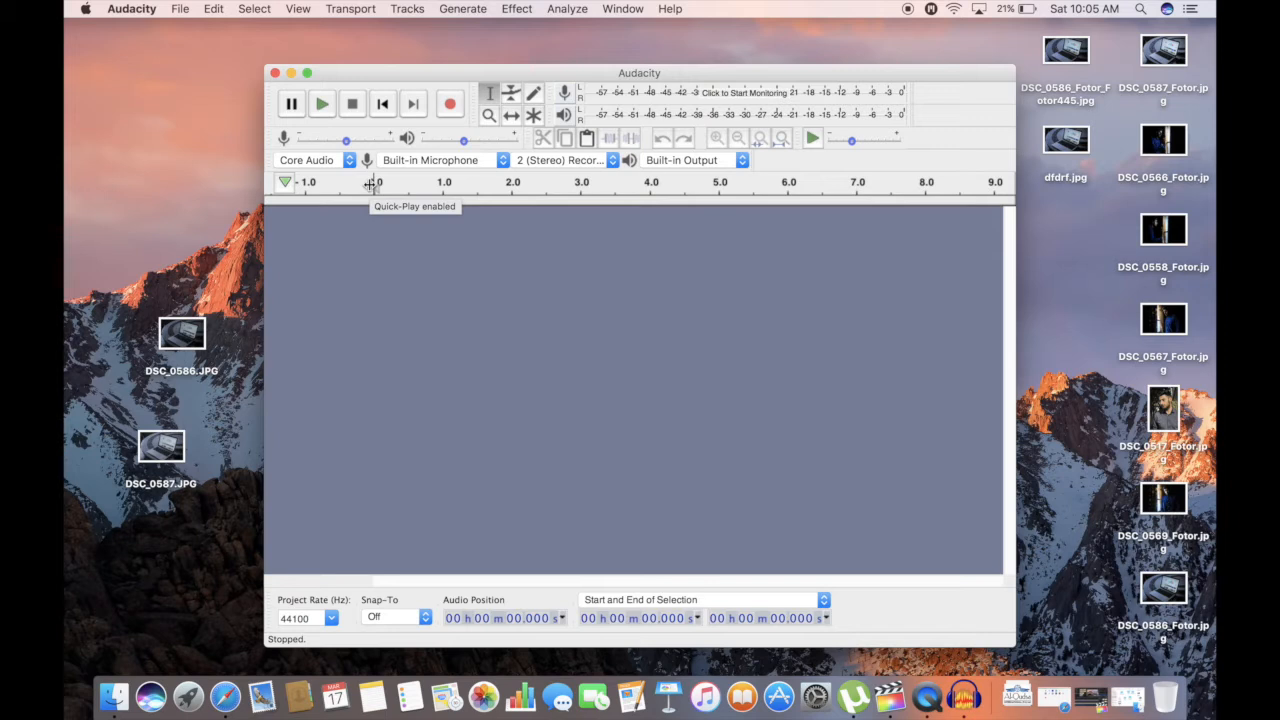
Check the available choices for playback device, recording channels, recording device and audio host
click(741, 160)
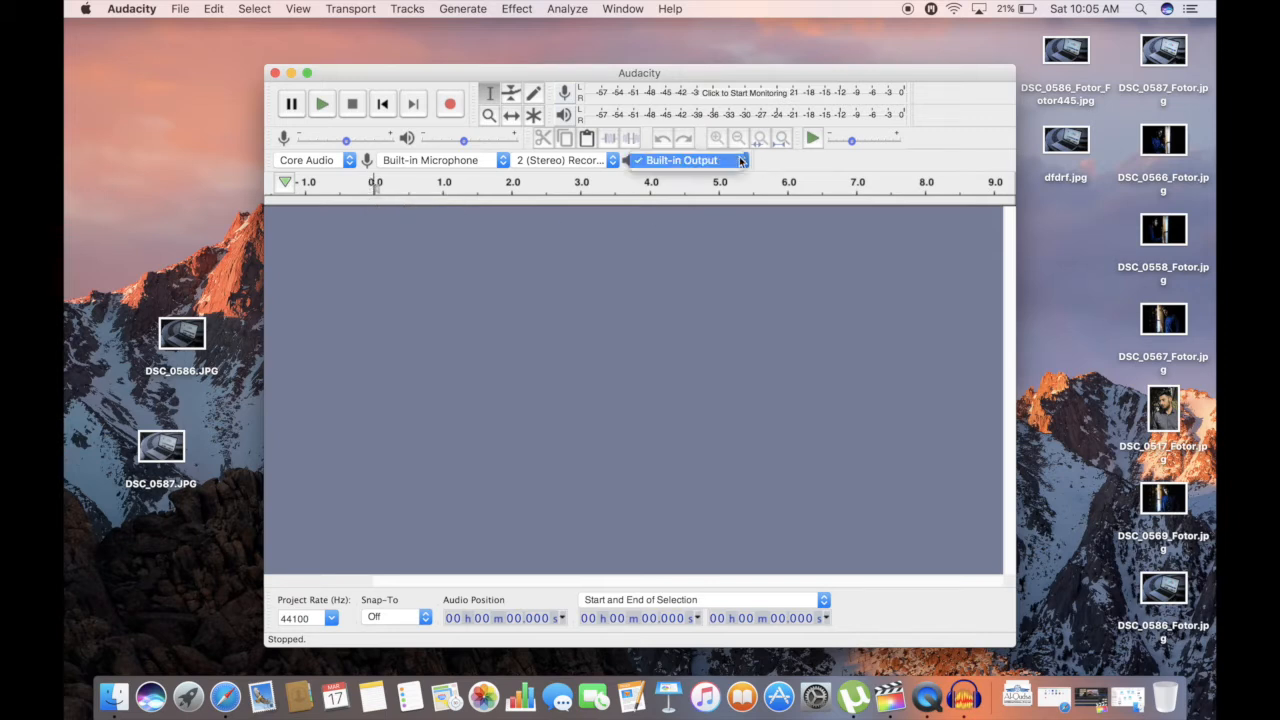
click(592, 162)
click(592, 162)
click(481, 161)
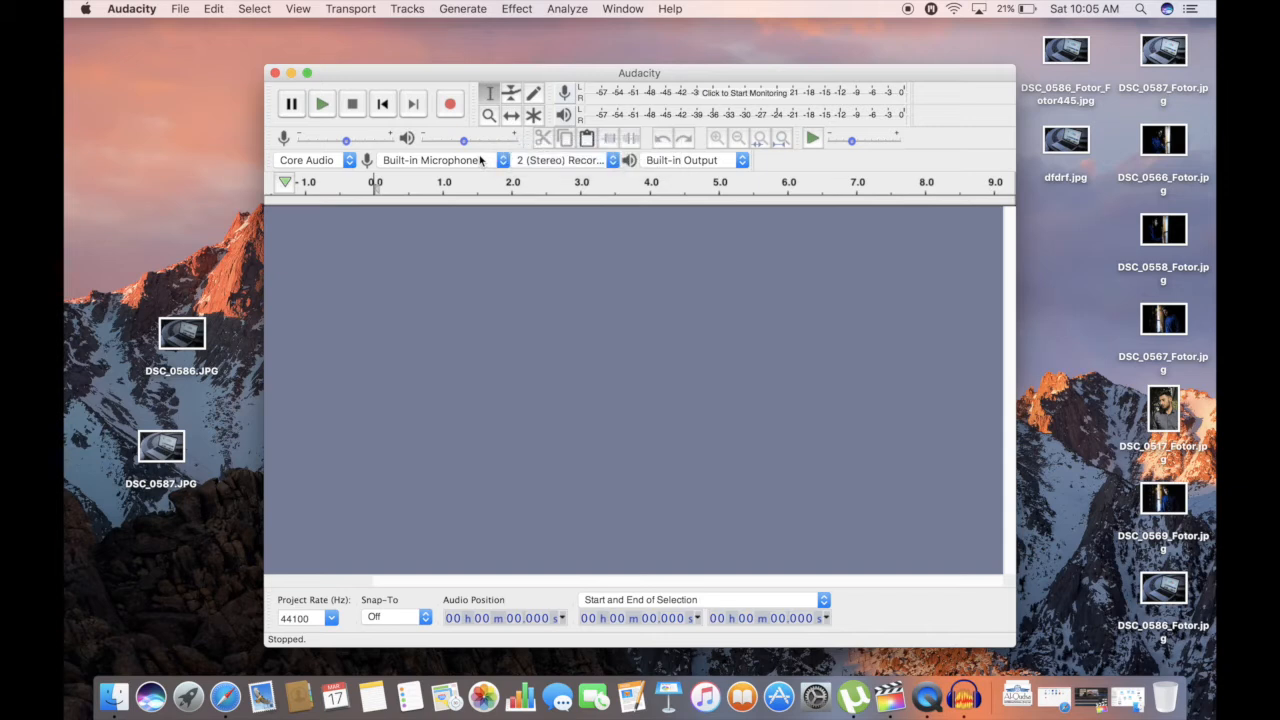
click(481, 161)
click(481, 161)
click(349, 161)
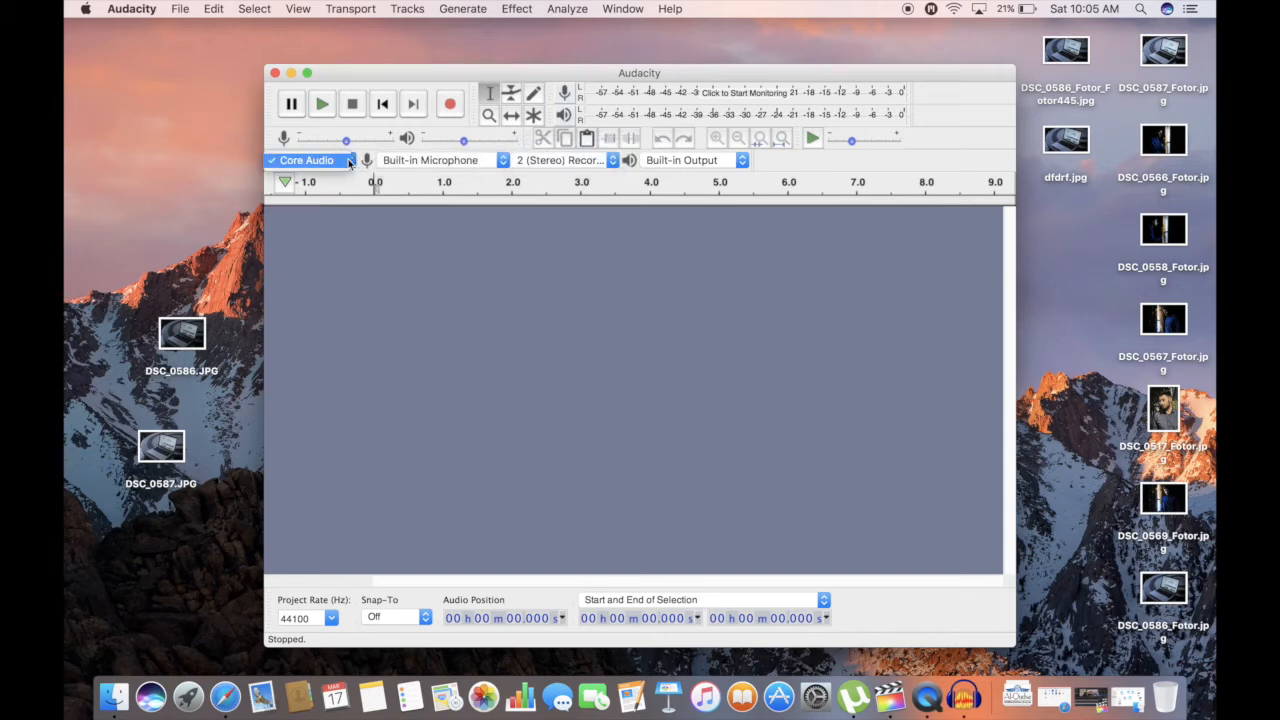
click(456, 274)
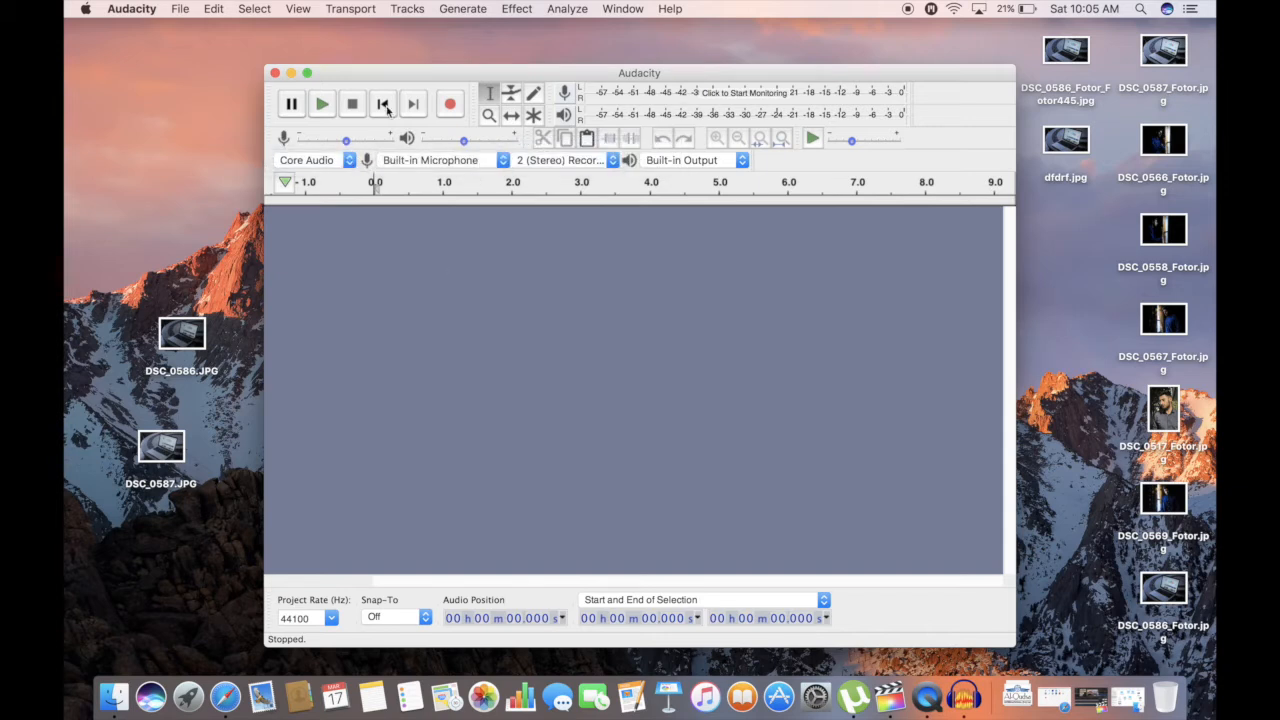
Record a stereo voice clip about 4 seconds long and play it back from about 0.75 s
click(450, 106)
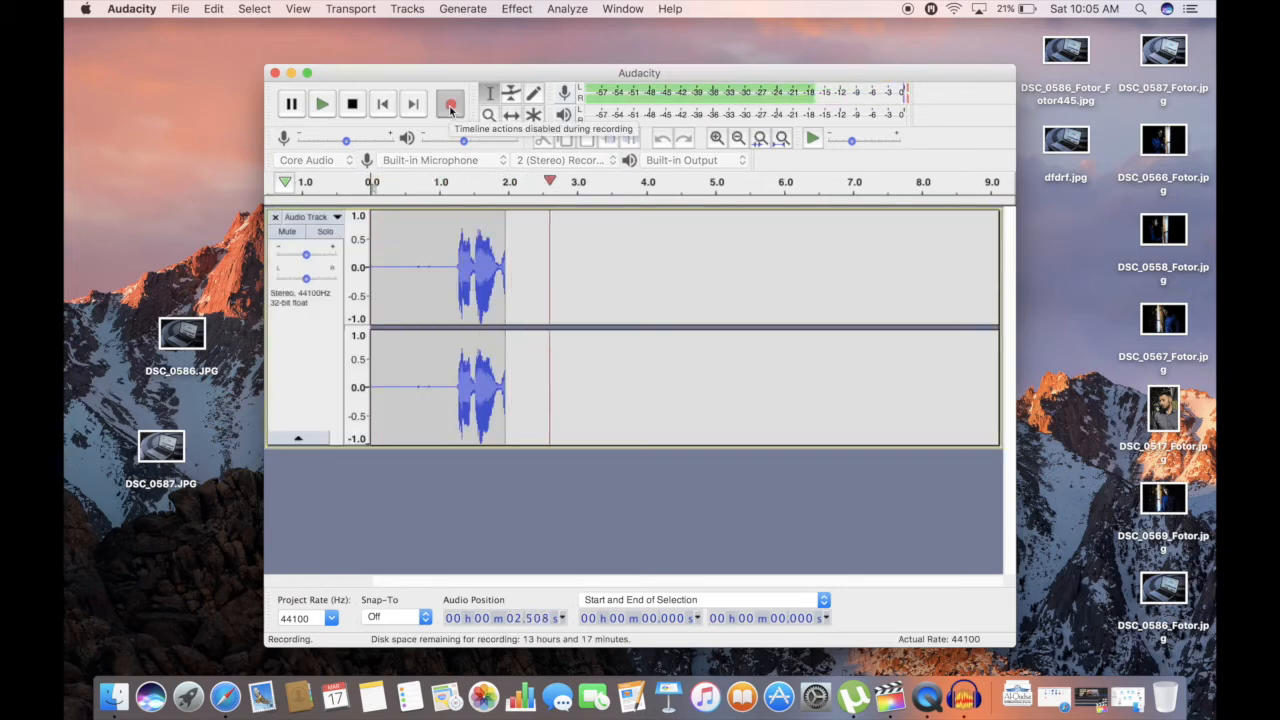
click(352, 108)
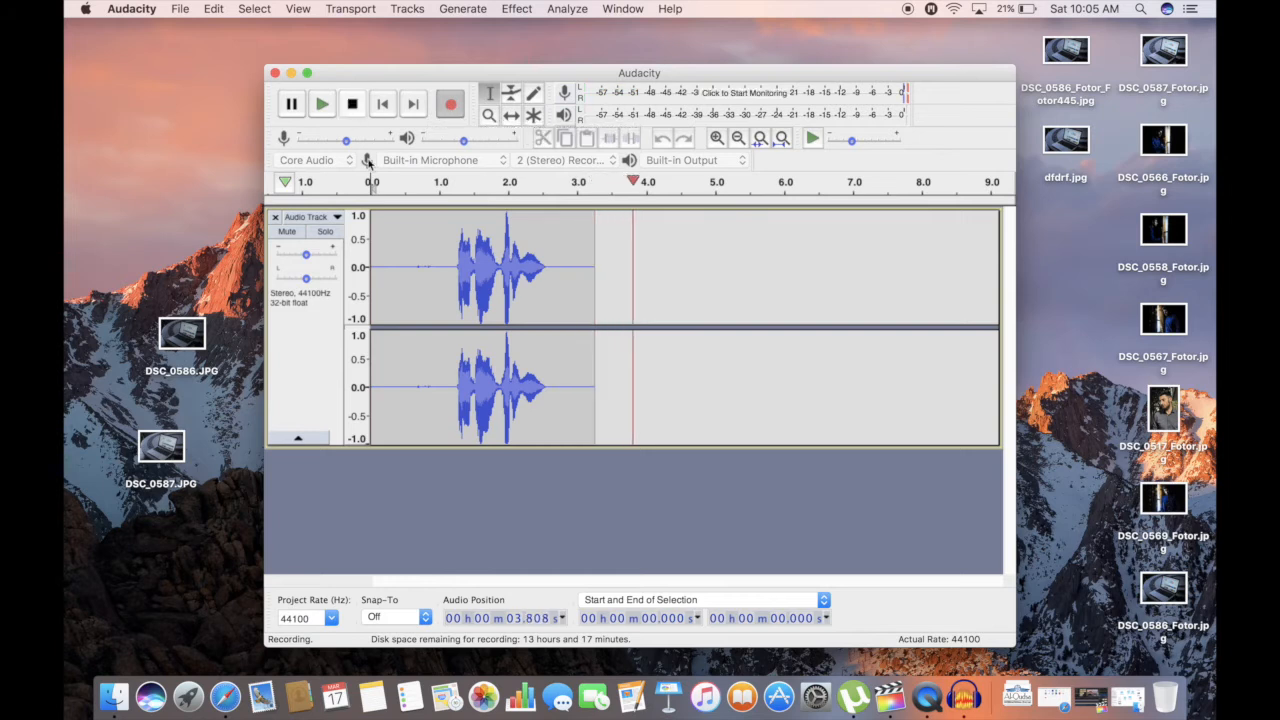
click(422, 276)
key(space)
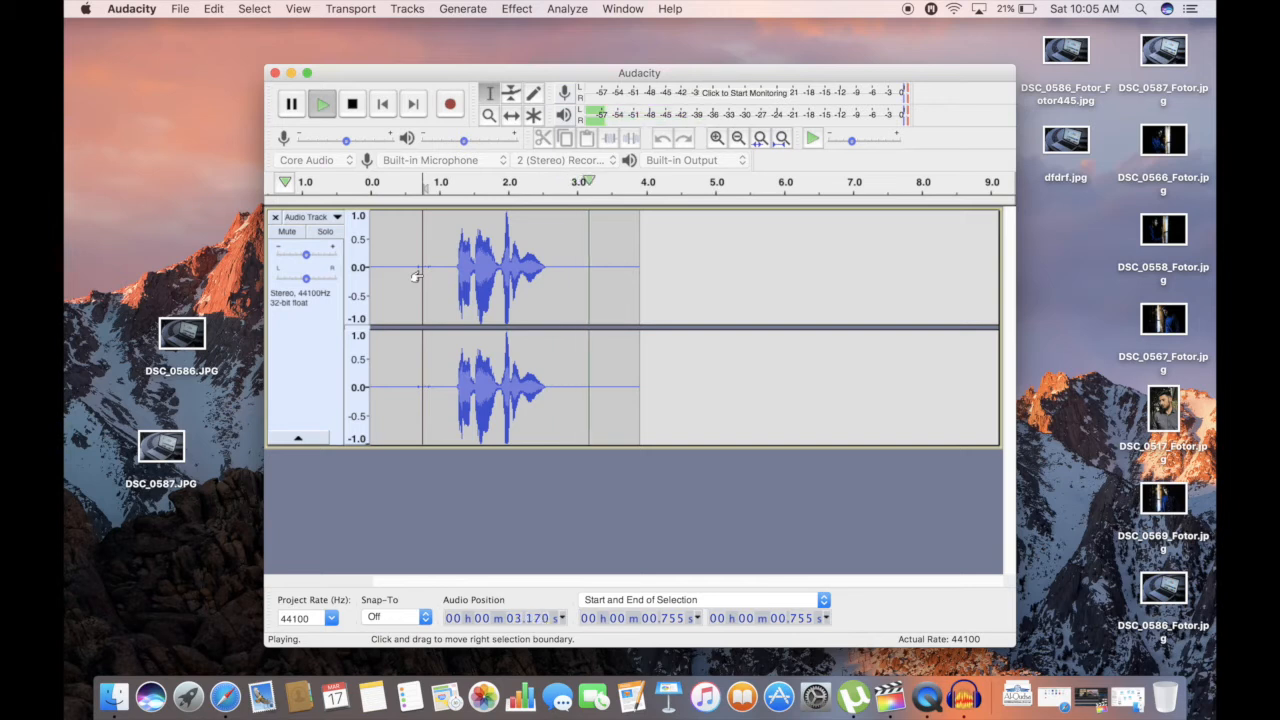
key(x)
Capture a noise profile for Noise Reduction from the silent stretch before the voice, about 0.31 s to 1.0 s
double_click(603, 268)
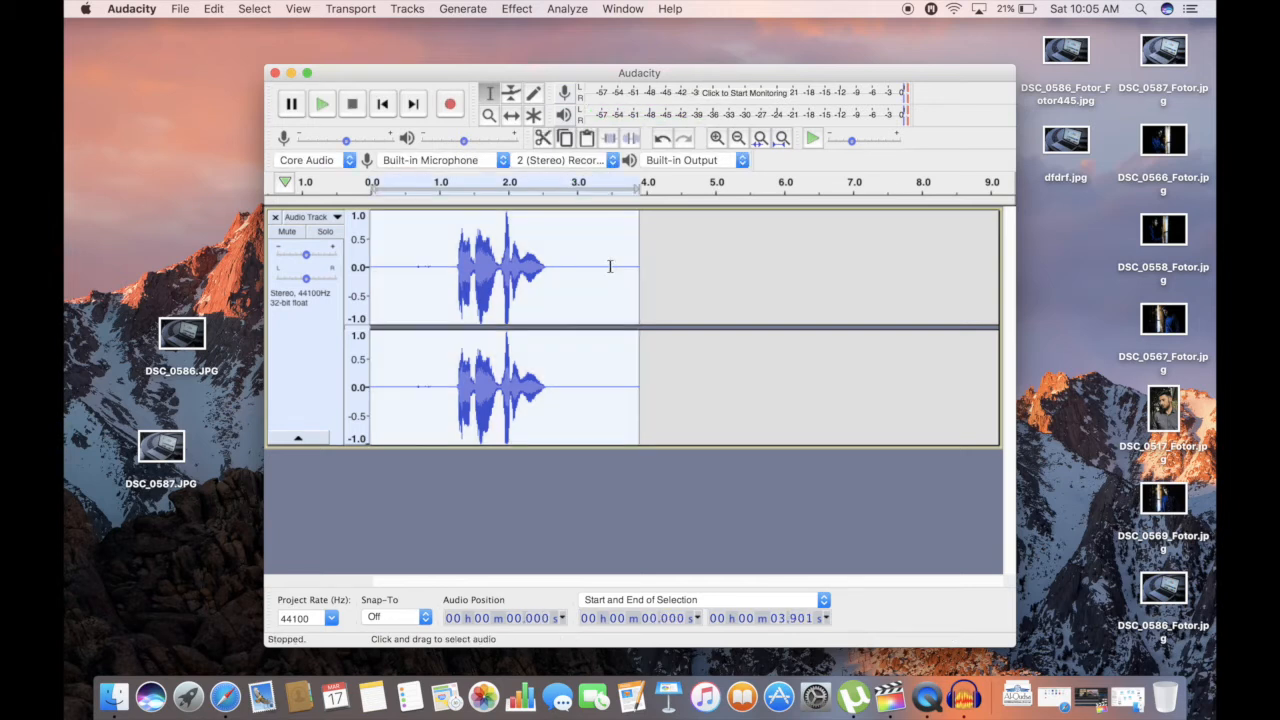
click(434, 242)
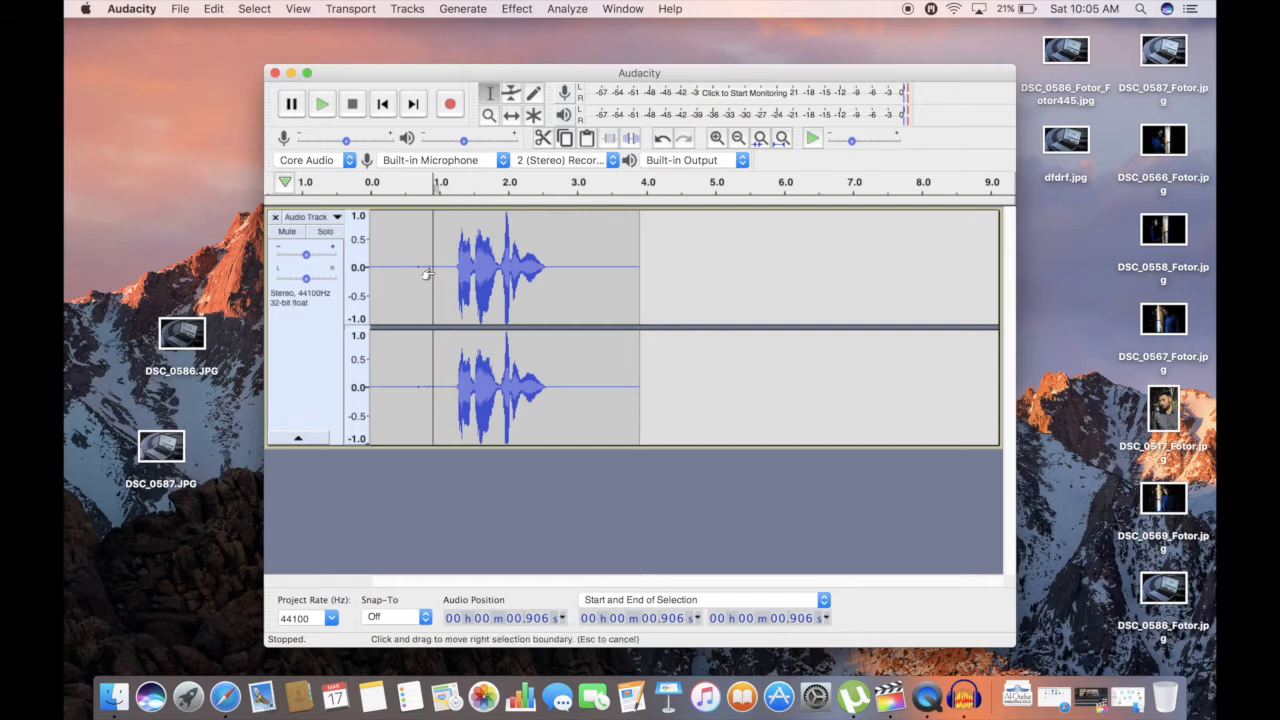
drag(439, 259, 394, 262)
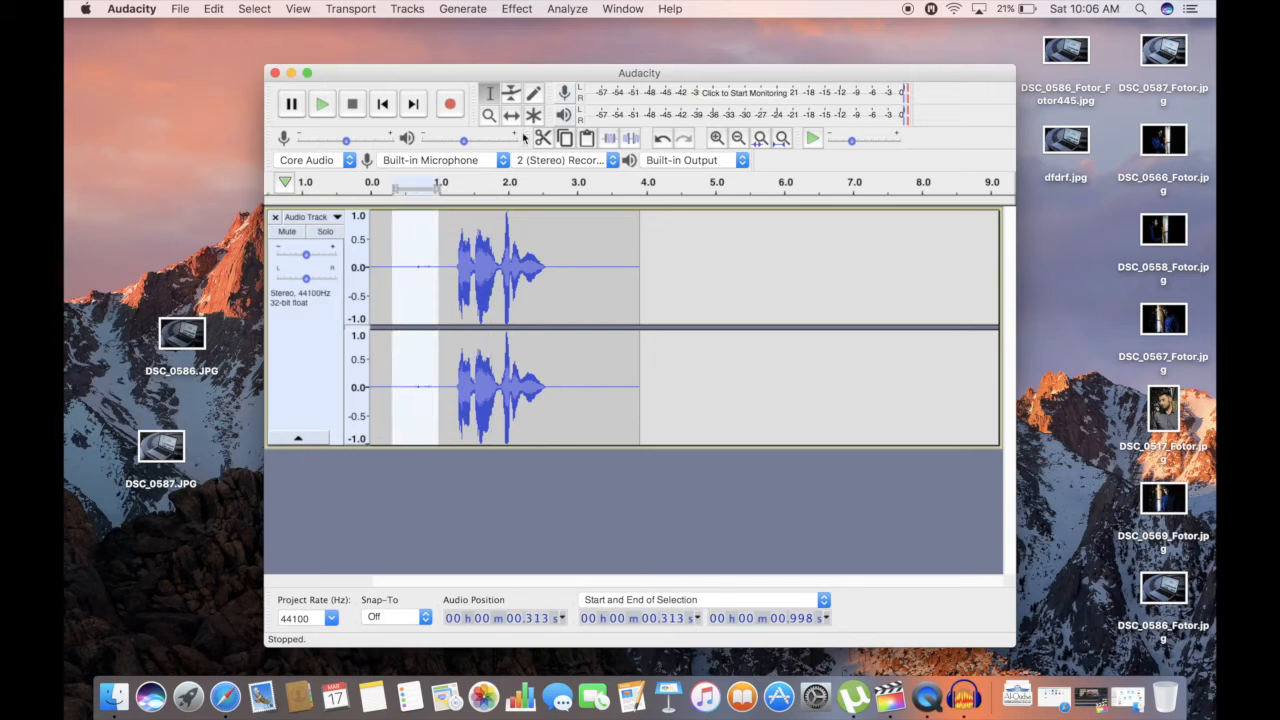
click(525, 9)
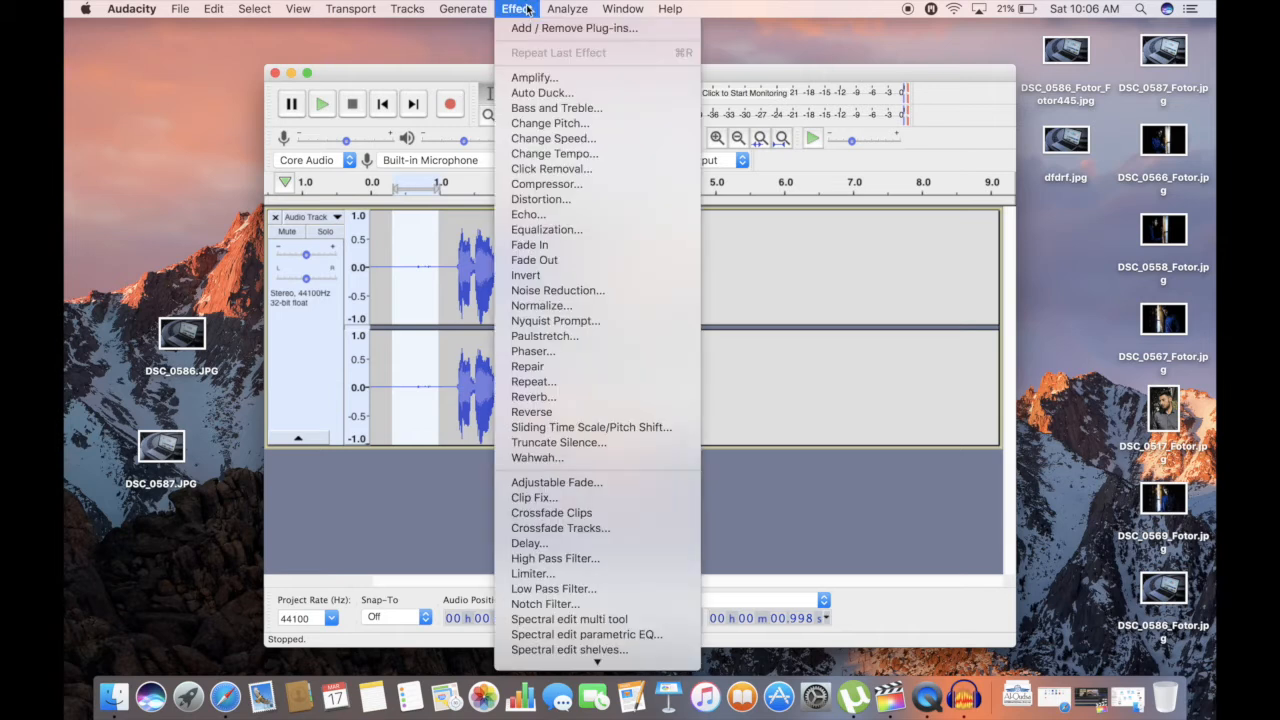
click(561, 296)
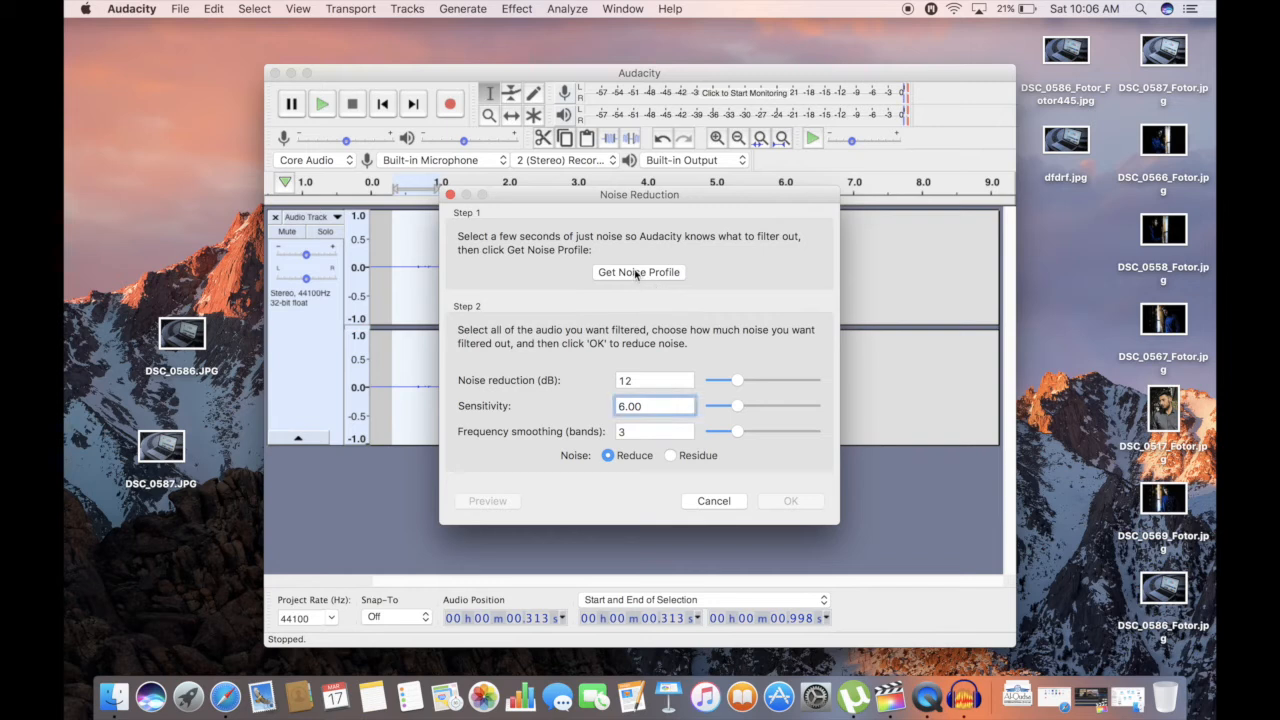
click(636, 273)
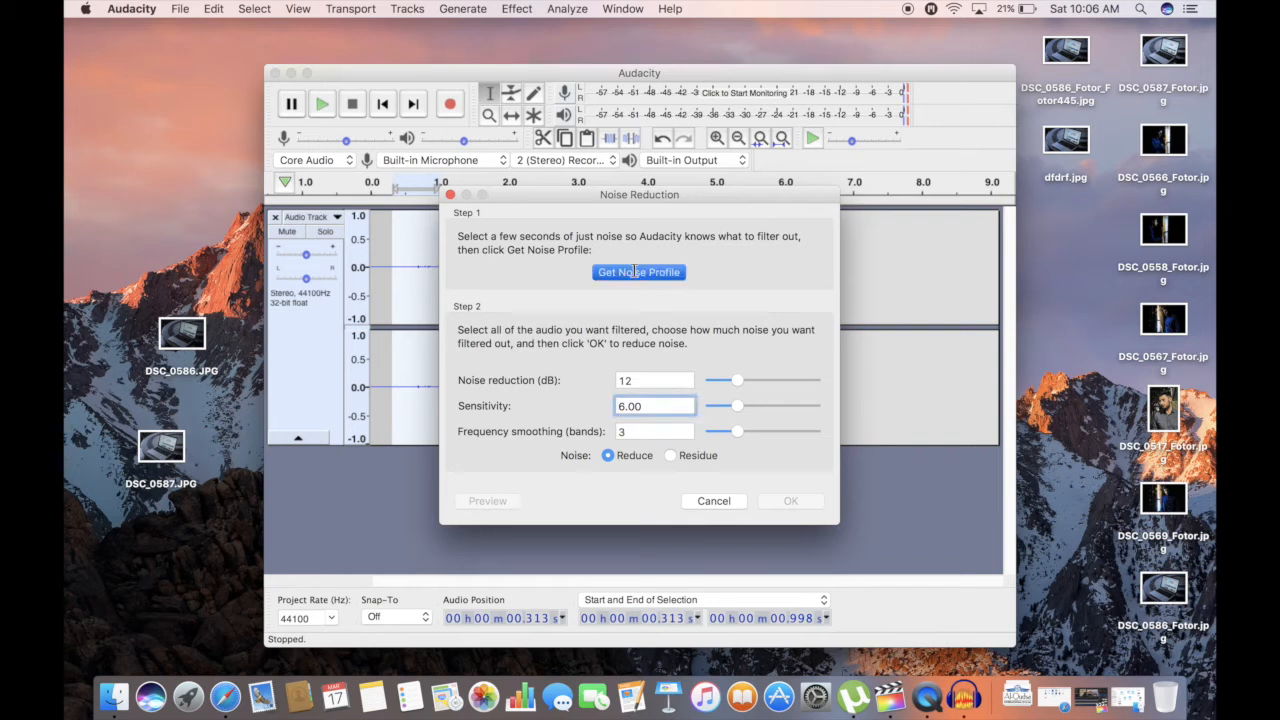
Apply Noise Reduction to the whole clip using the captured noise profile, then deselect the audio
double_click(569, 270)
click(516, 8)
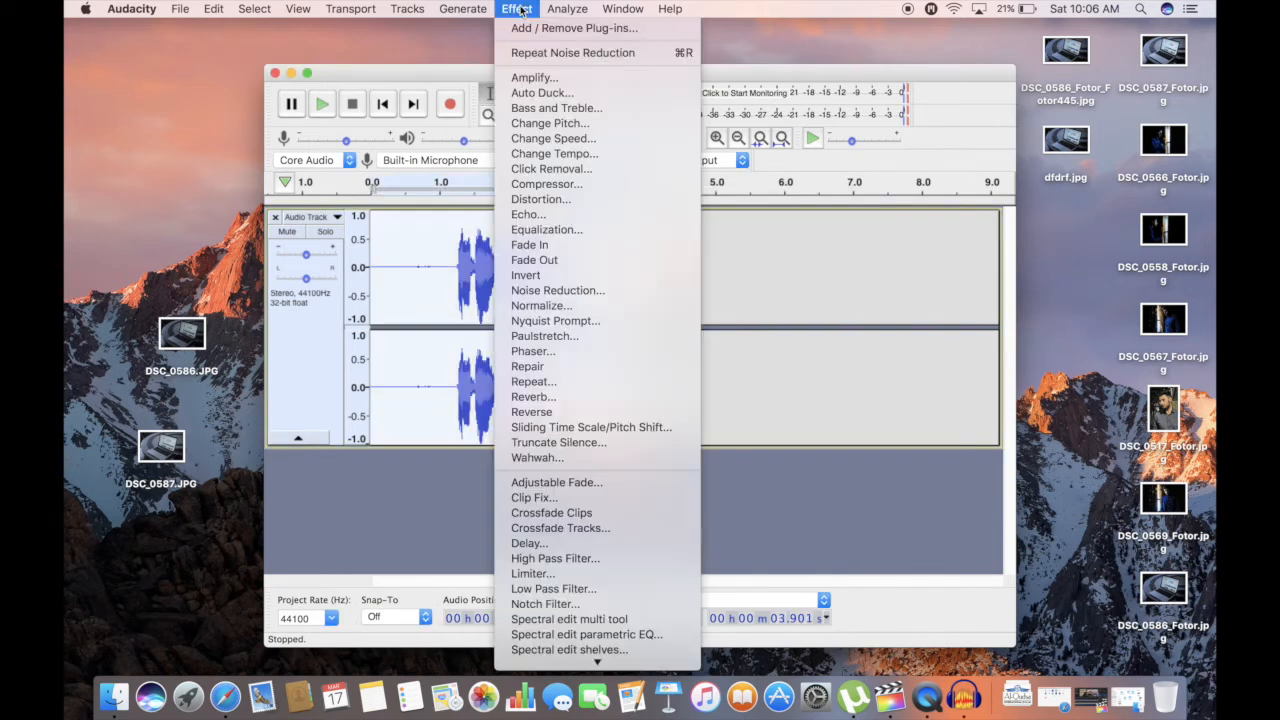
click(566, 55)
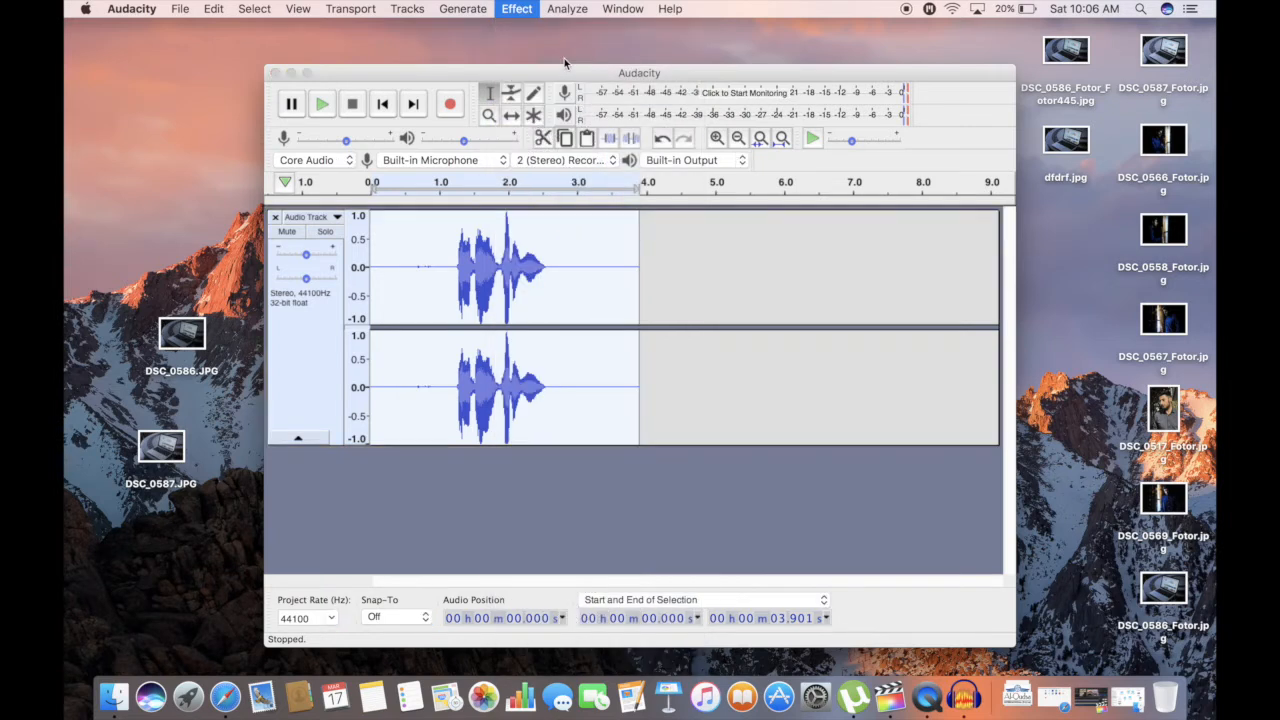
click(469, 272)
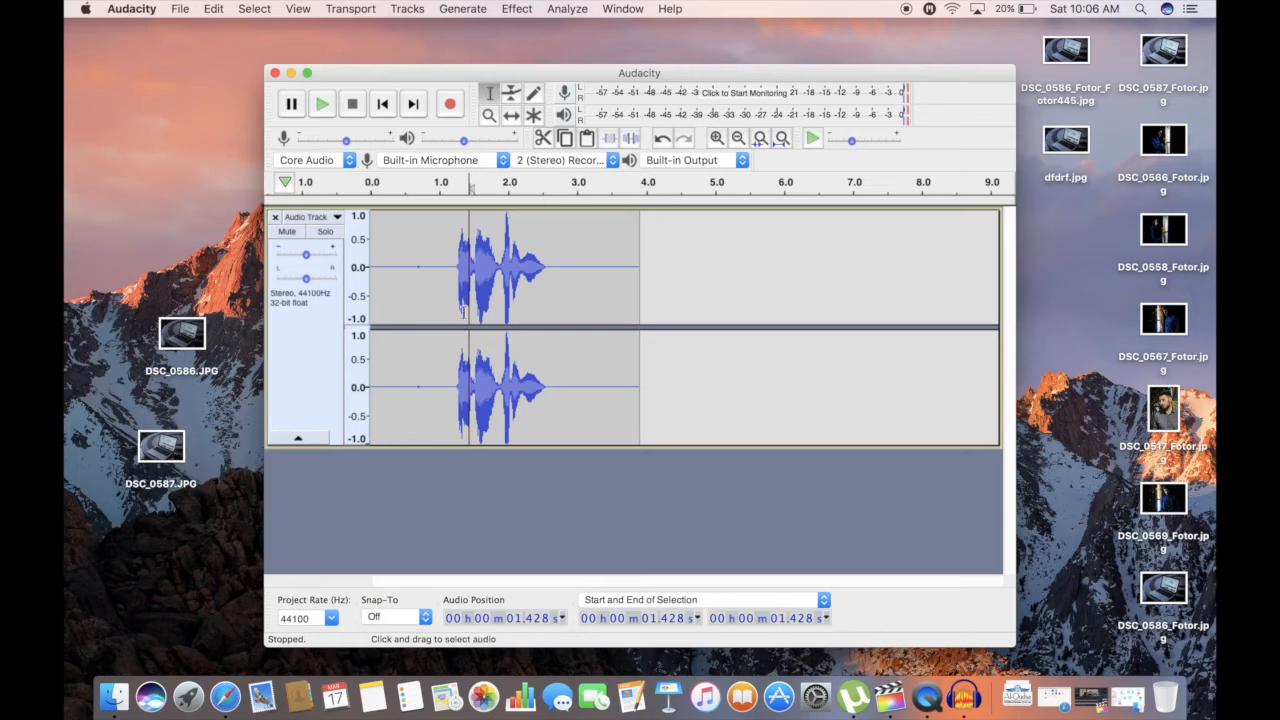
click(443, 274)
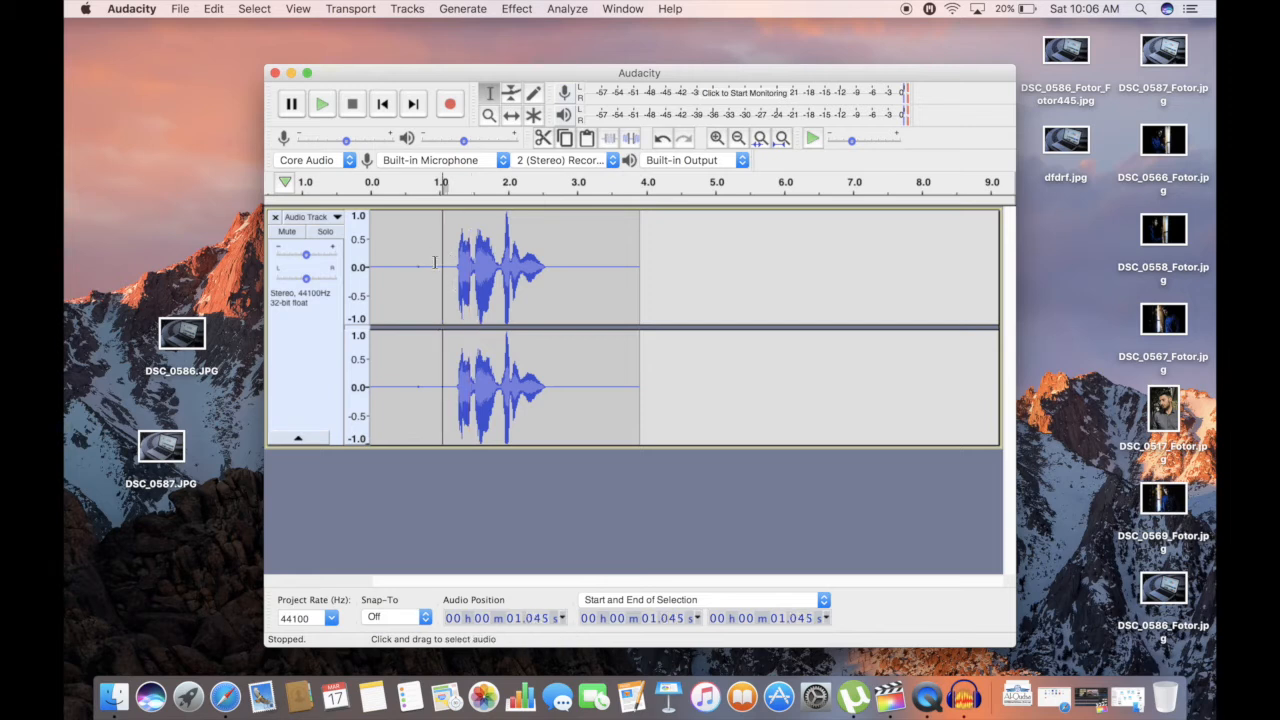
Apply Equalization to the whole clip with the Bass Boost curve
double_click(632, 274)
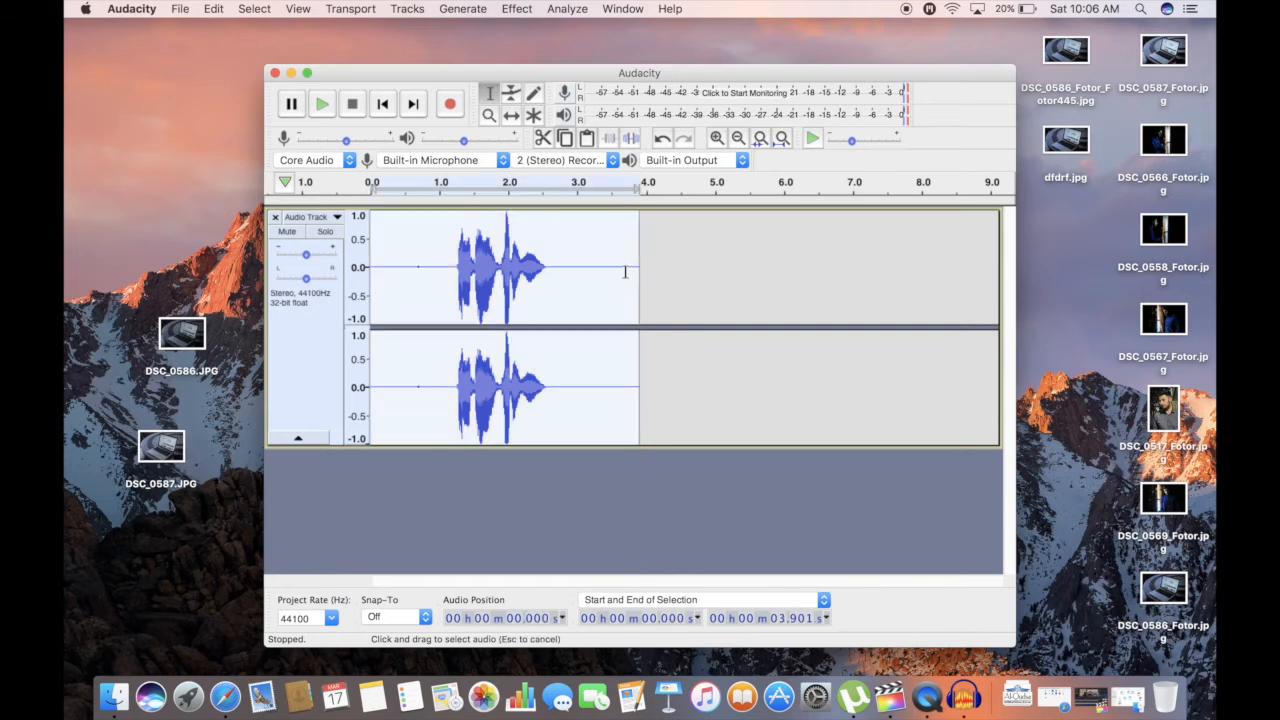
click(516, 9)
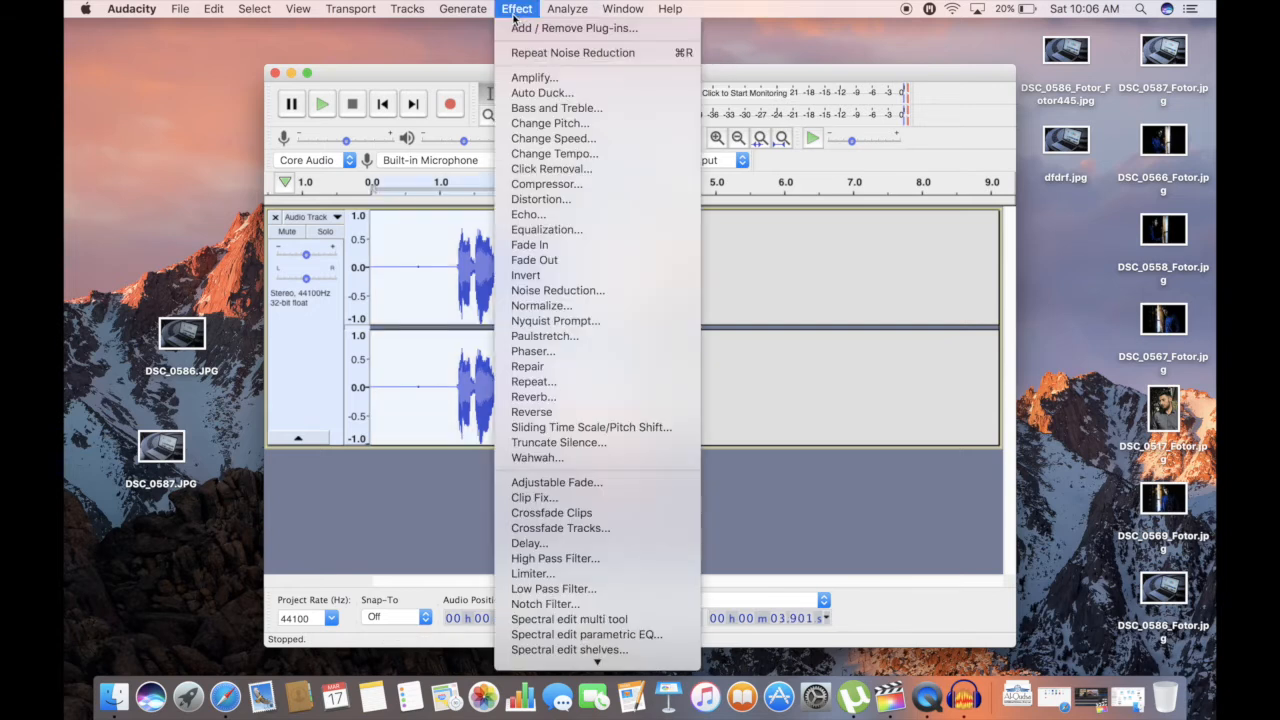
click(557, 231)
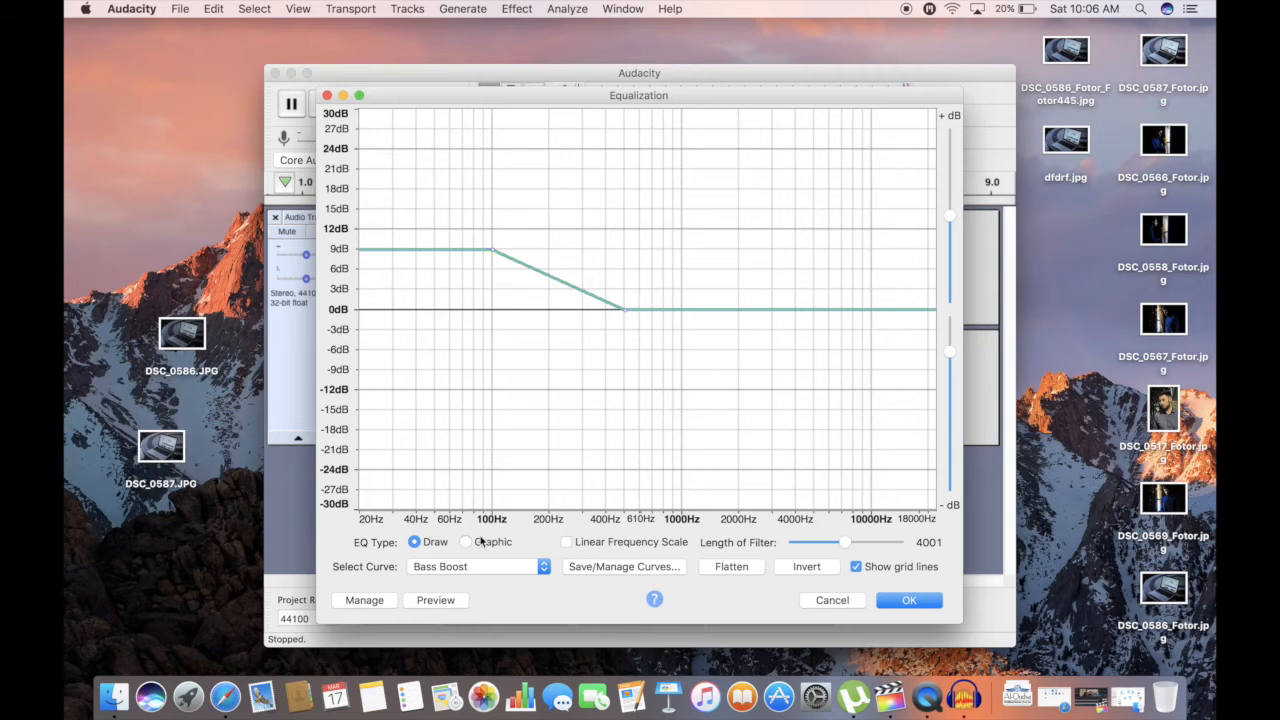
click(491, 567)
click(491, 567)
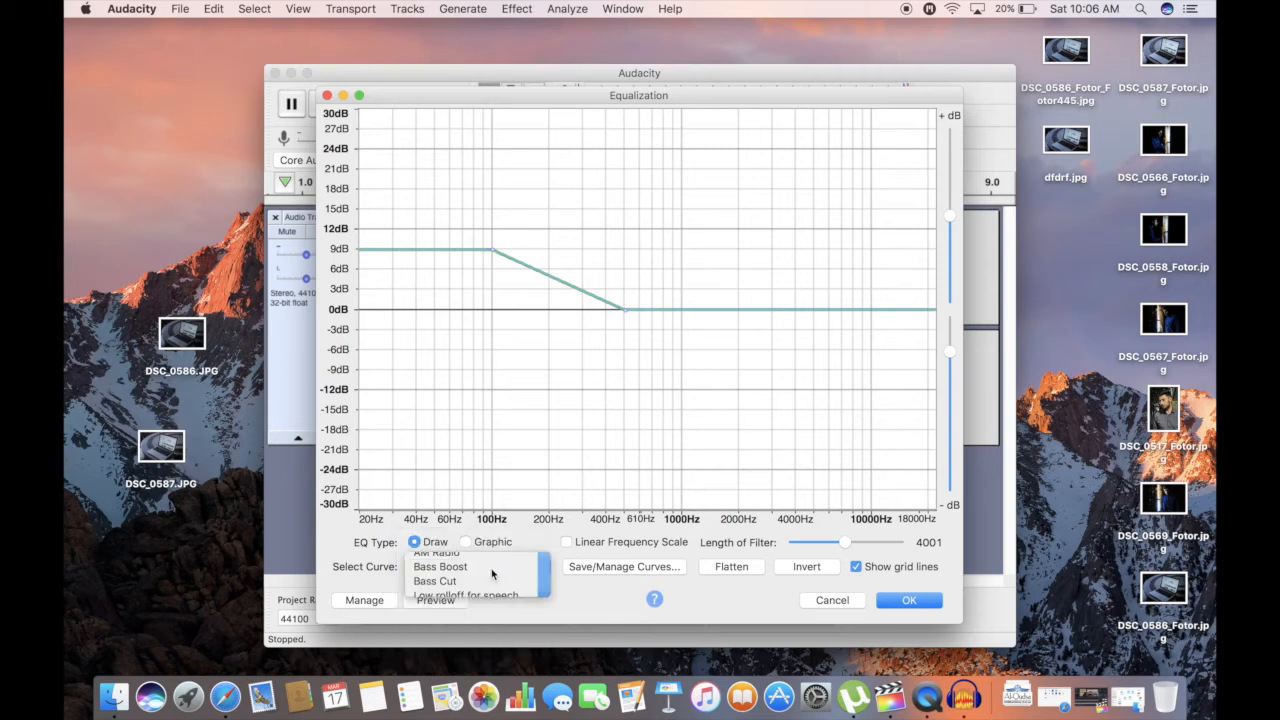
click(912, 600)
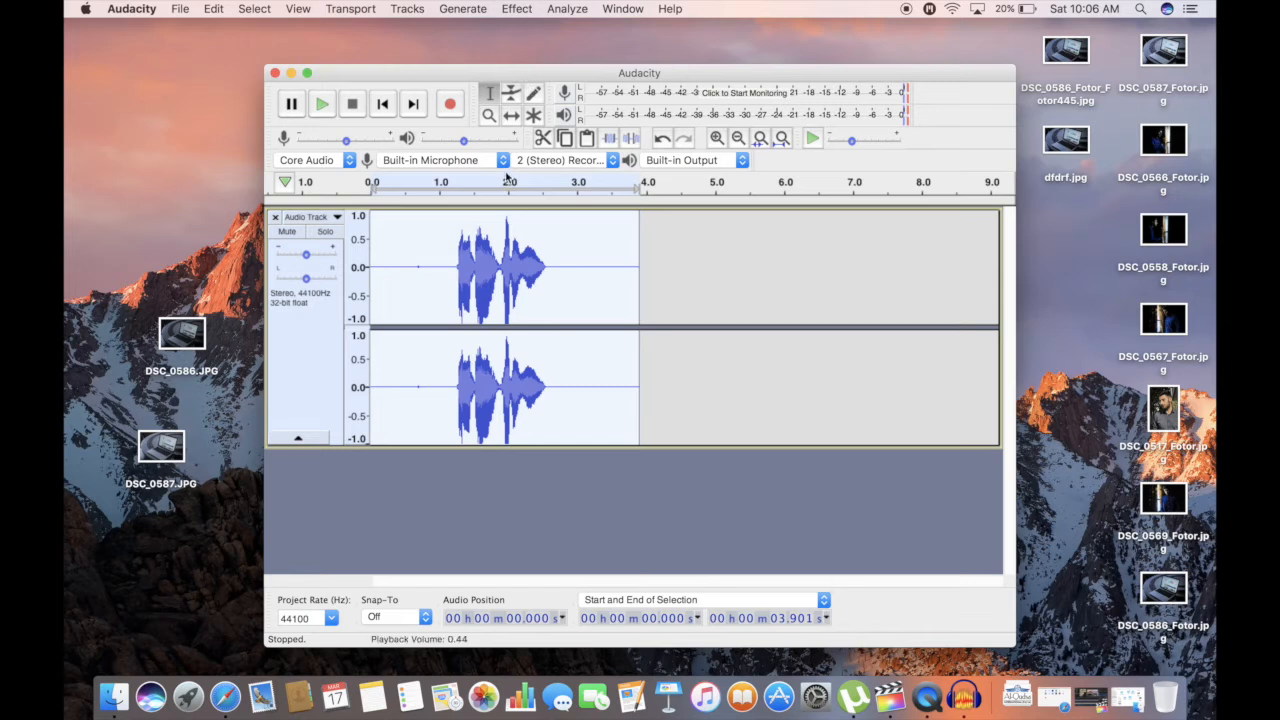
Apply Equalization to the whole clip with the Treble Boost curve
click(520, 9)
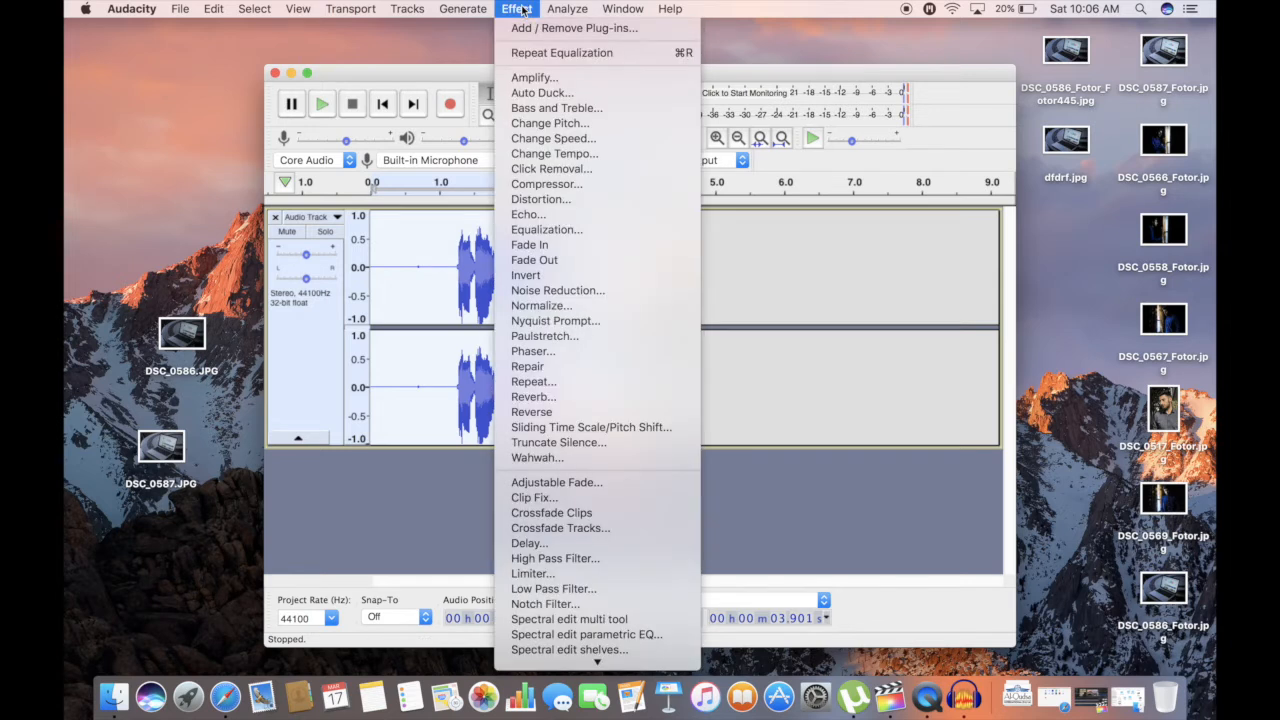
click(578, 231)
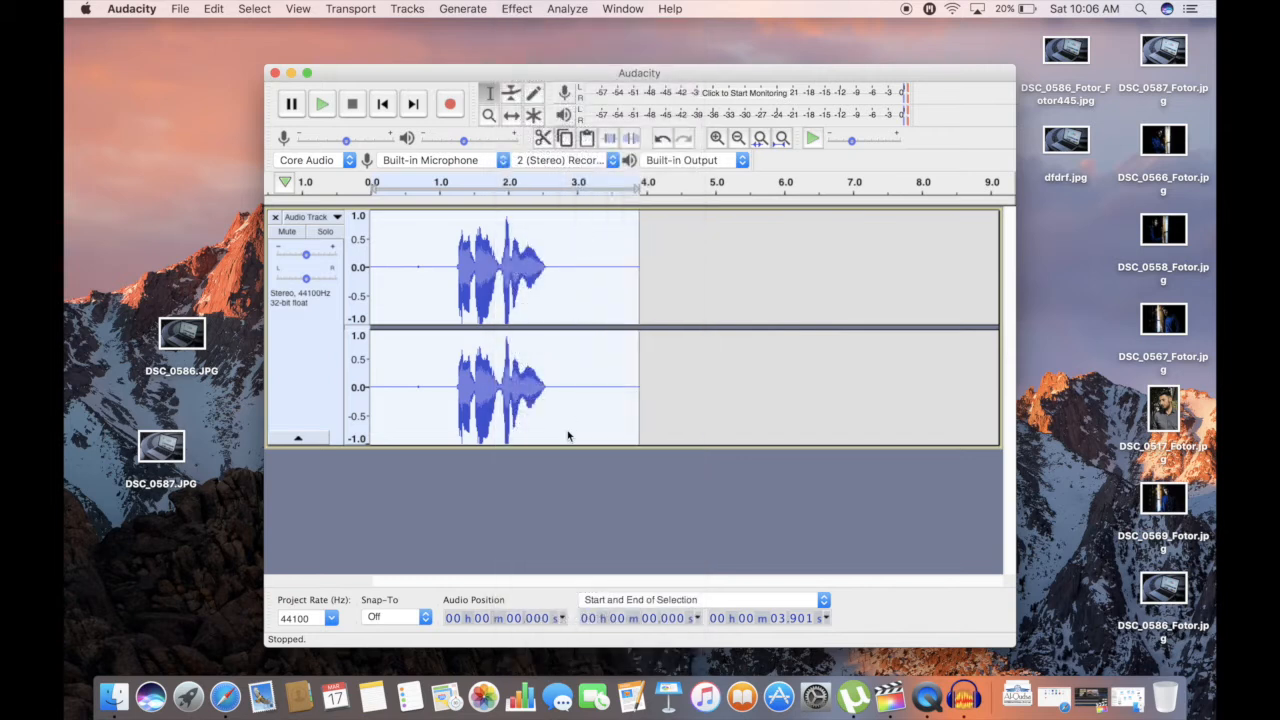
click(487, 566)
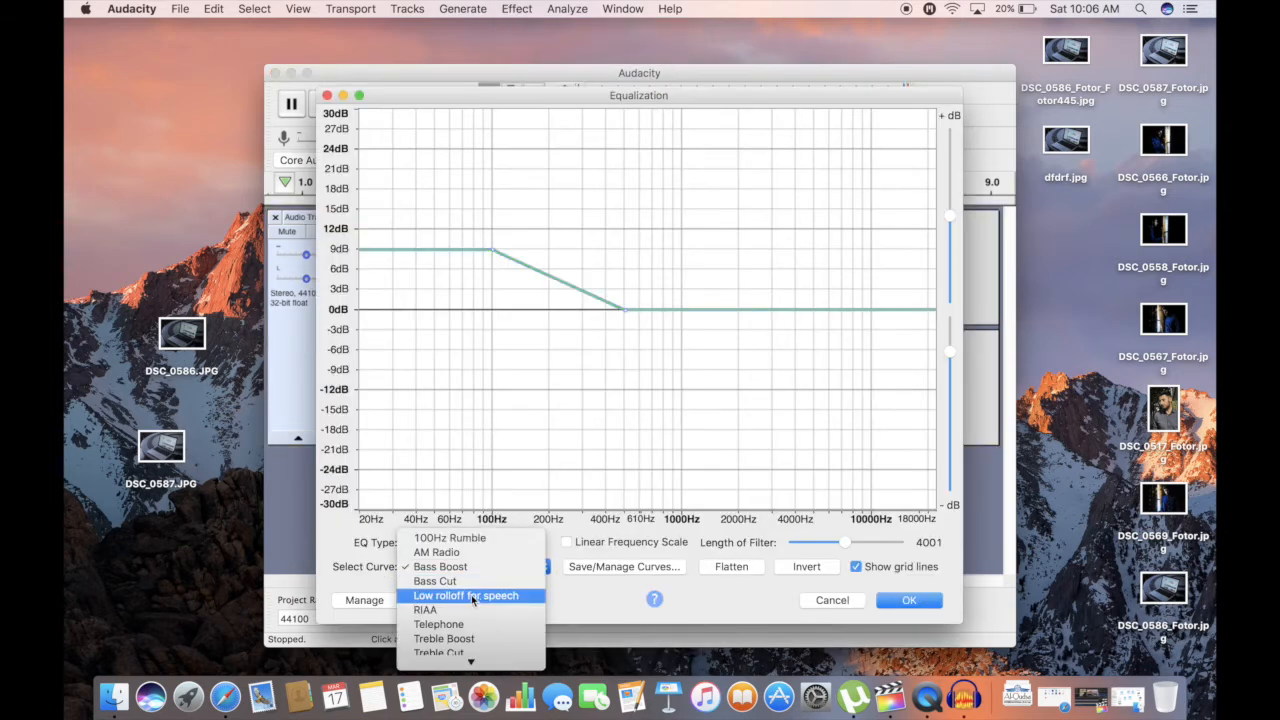
click(466, 640)
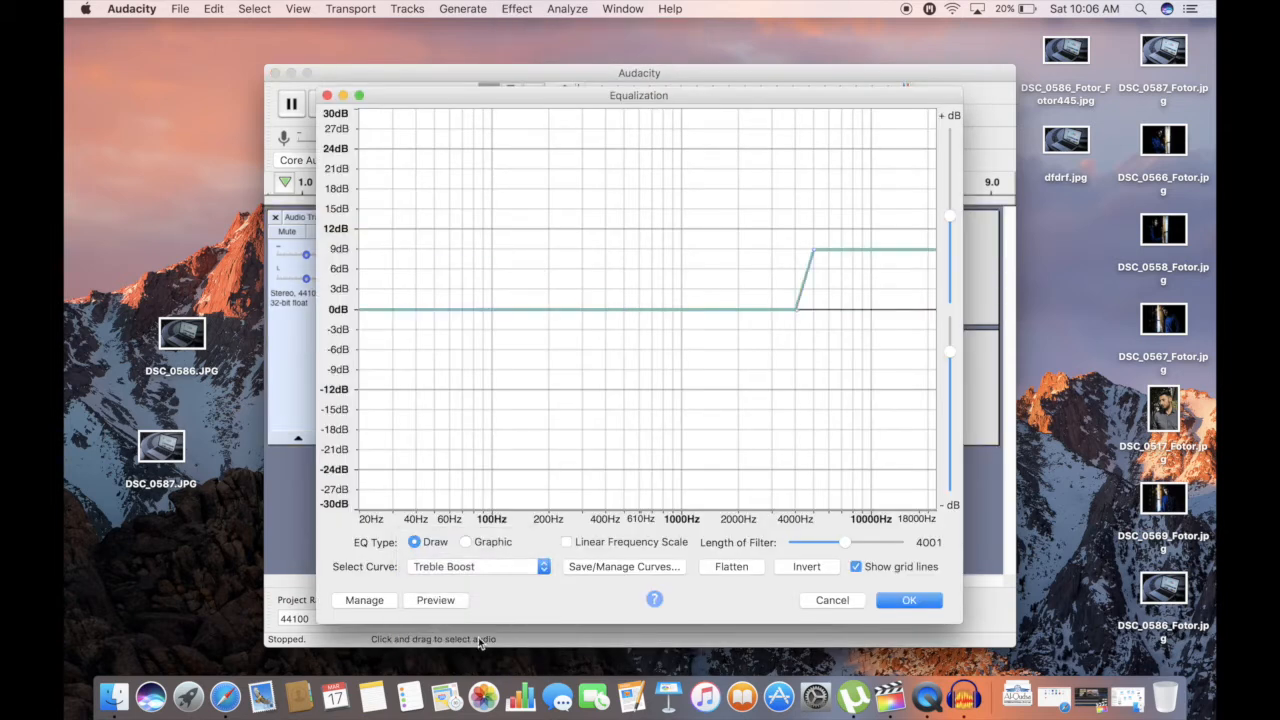
click(924, 607)
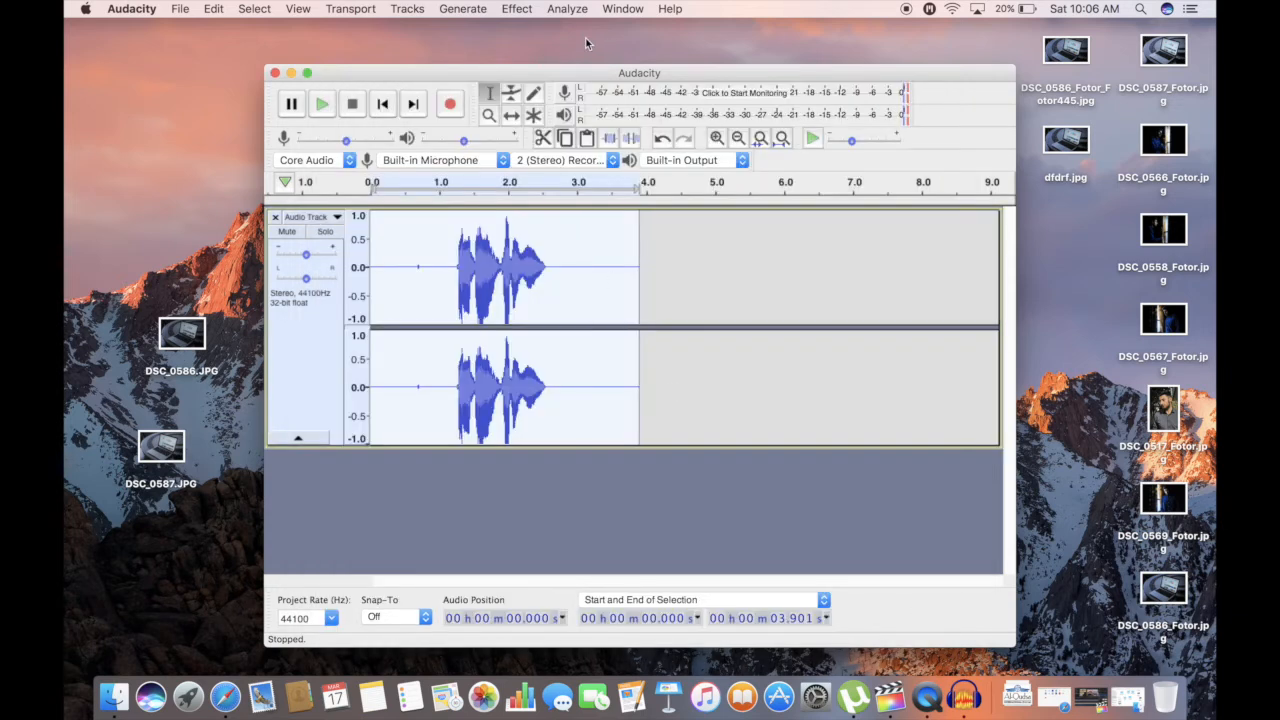
Apply the Bass and Treble effect to the whole clip with bass and treble at 5.0 dB and volume at 0.0 dB
click(517, 9)
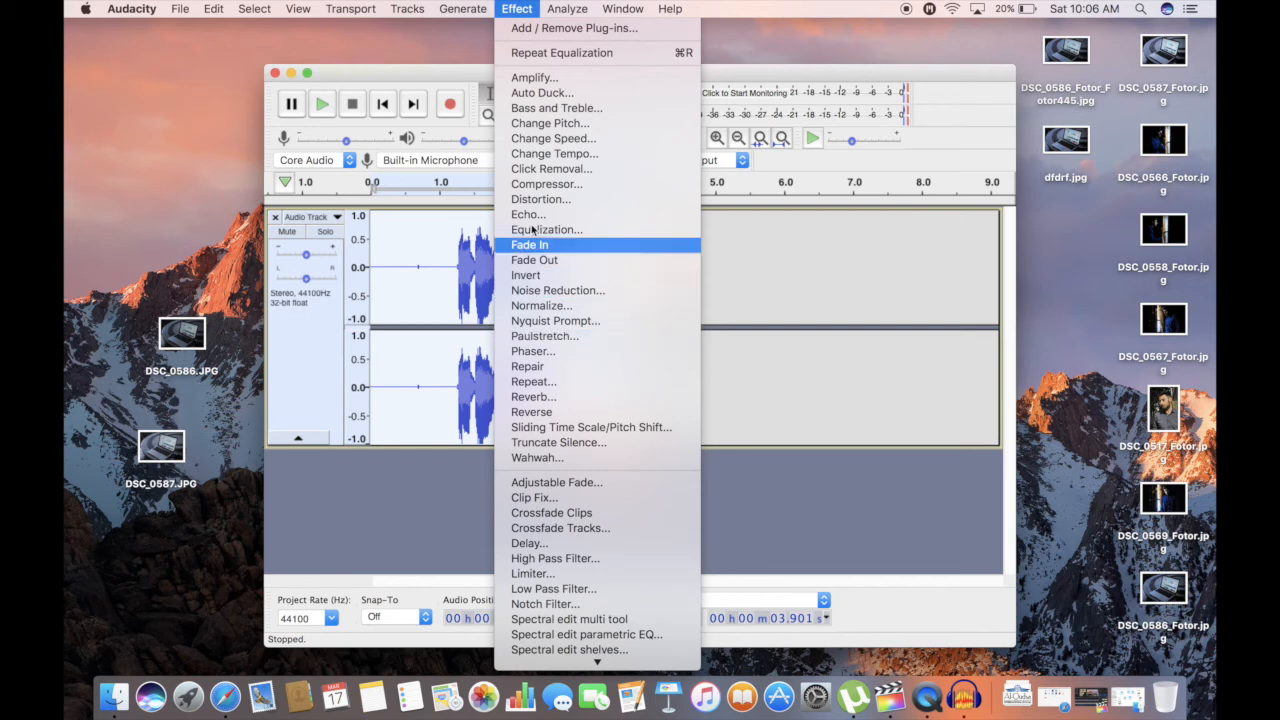
click(604, 109)
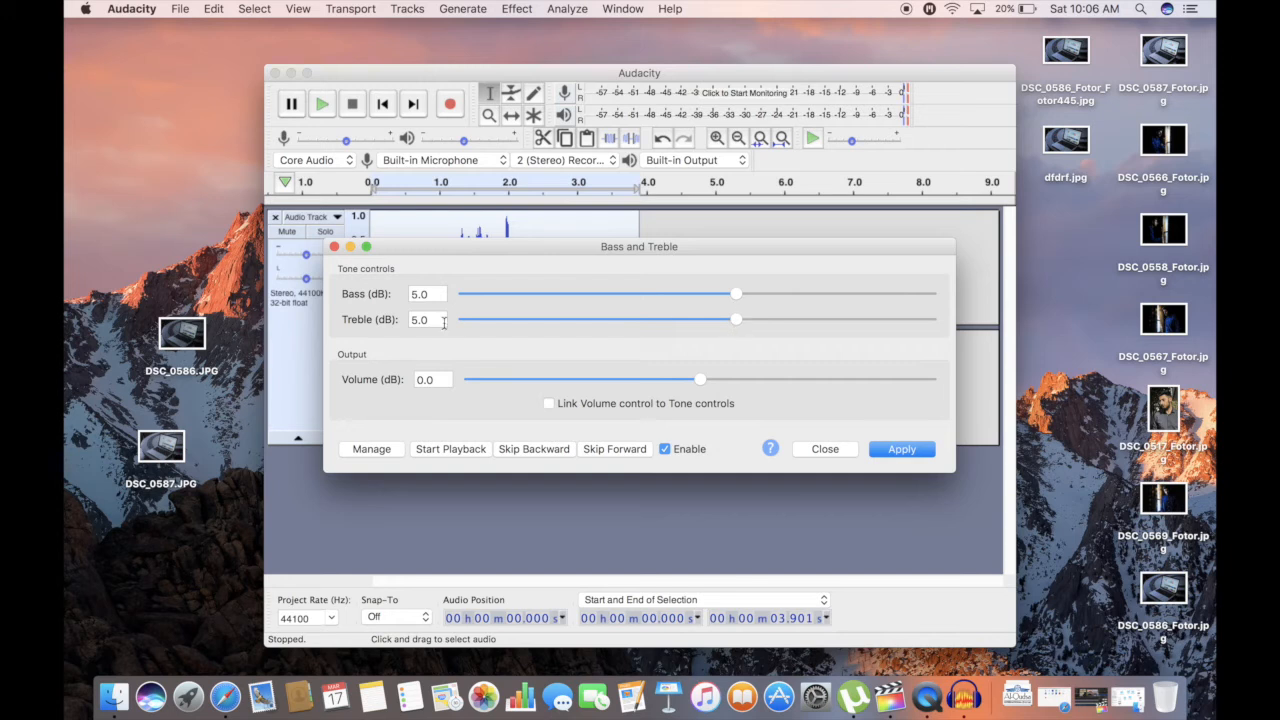
click(901, 449)
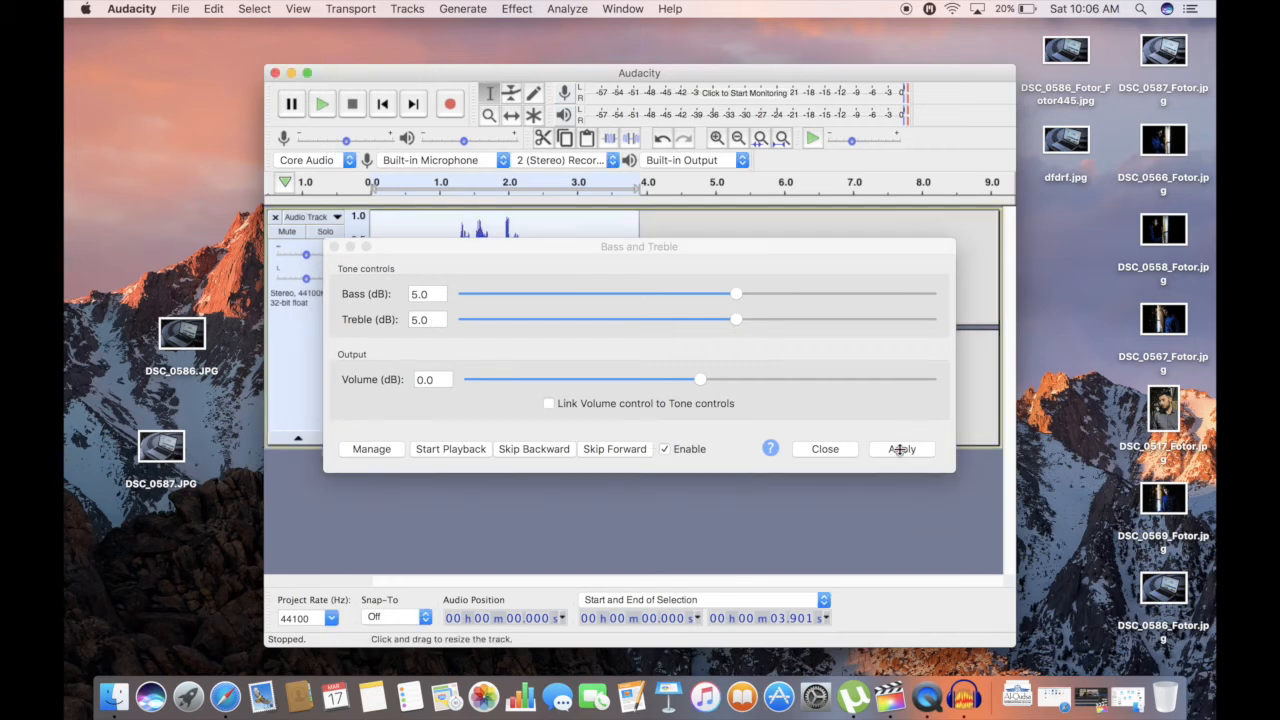
click(812, 449)
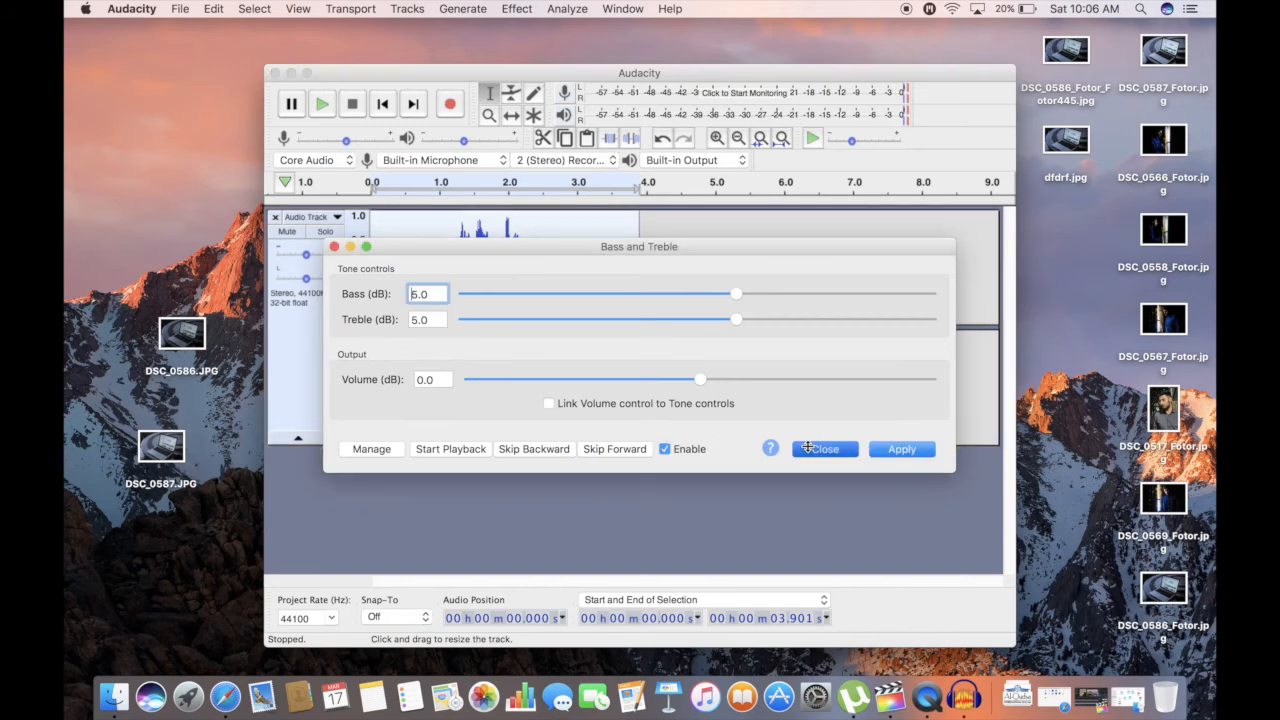
Play the processed clip from about 0.55 s to hear the result, and stop playback
click(408, 344)
key(space)
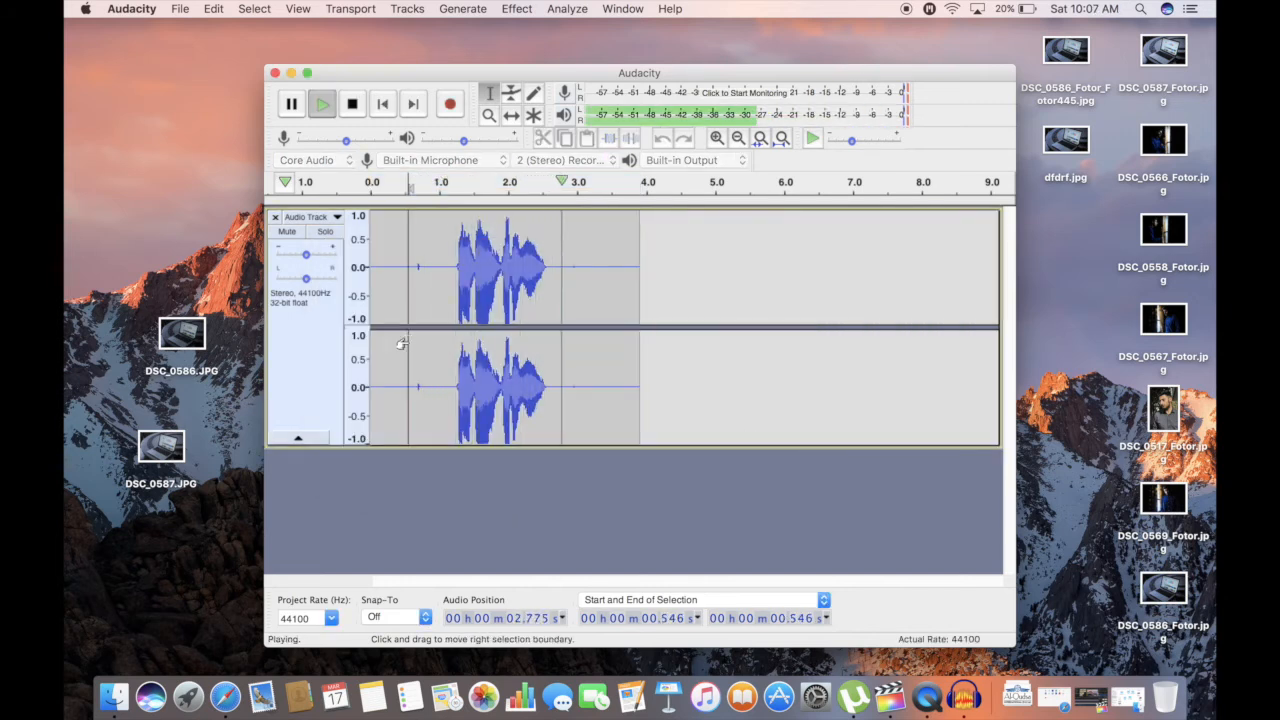
key(space)
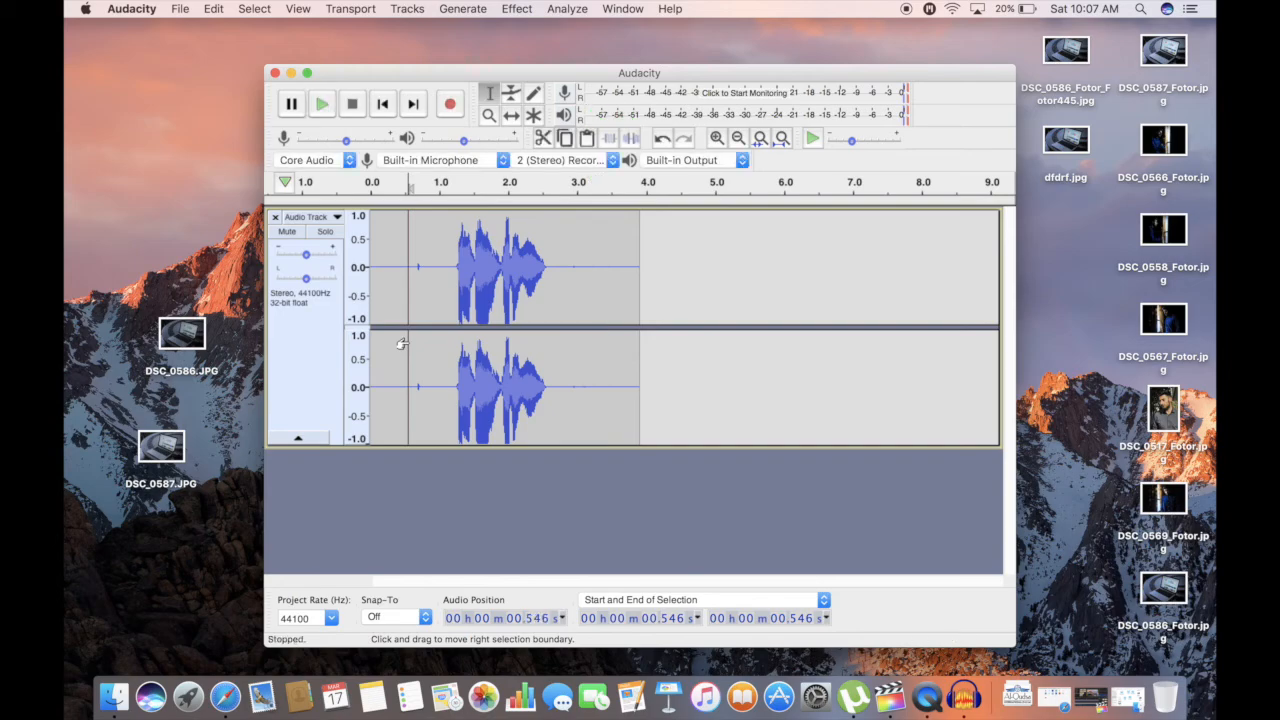